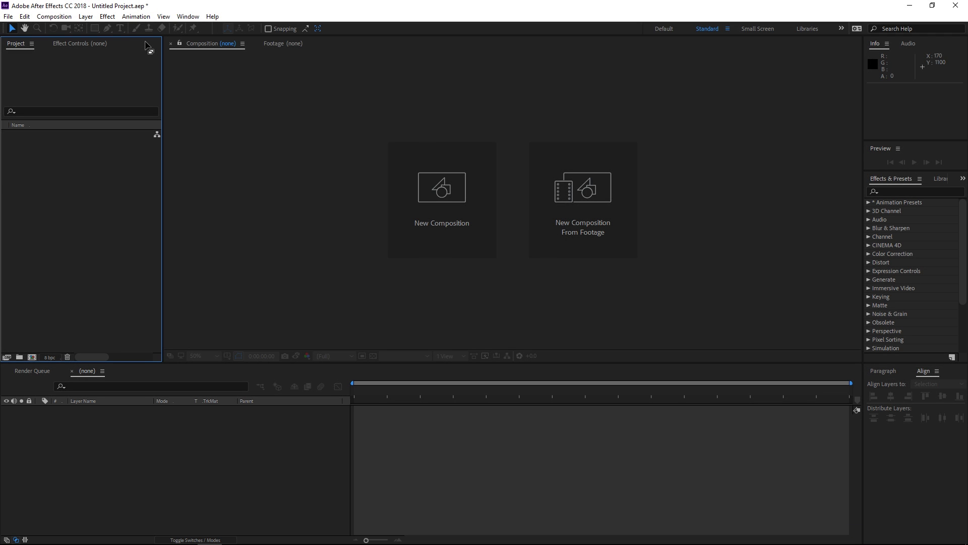
# Step: Create a new 1920×1080 composition named Logo
pyautogui.click(396, 197)
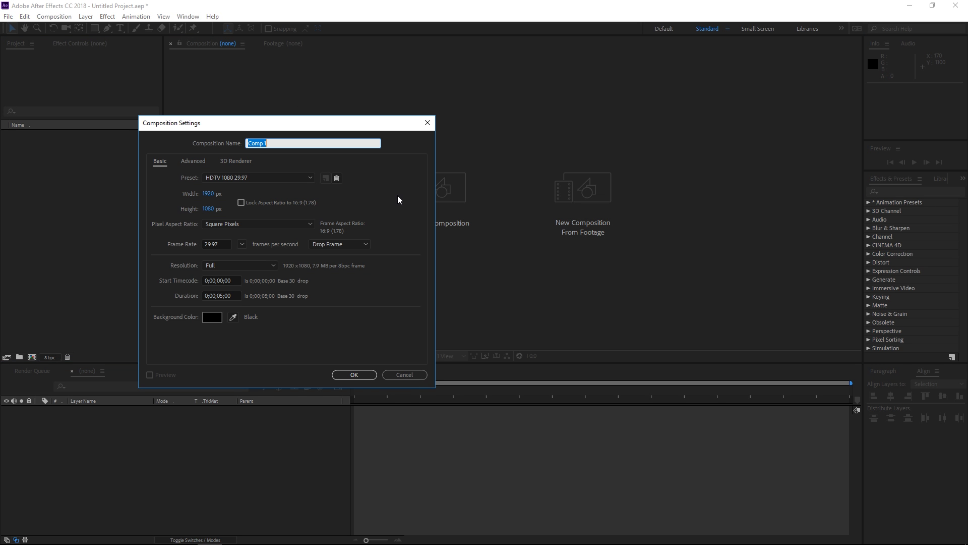
pyautogui.write('Logo')
pyautogui.click(345, 374)
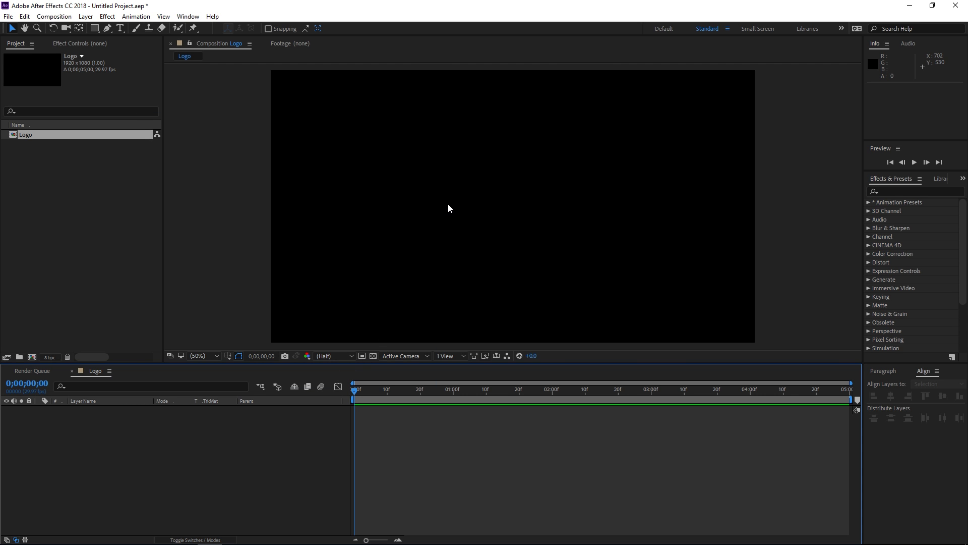
# Step: Add a white bold text layer reading 'E' in the Logo composition
pyautogui.click(120, 28)
pyautogui.click(485, 209)
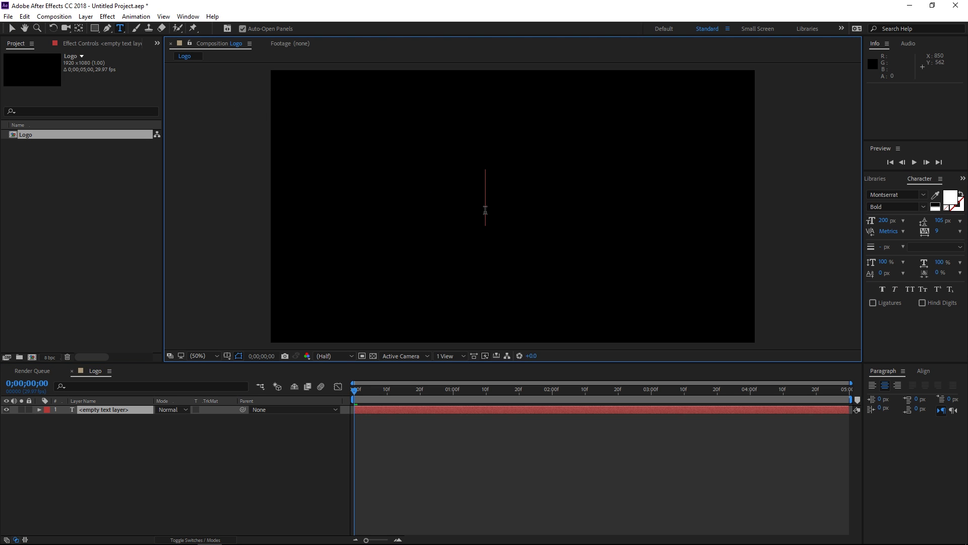
pyautogui.write('E')
pyautogui.click(529, 424)
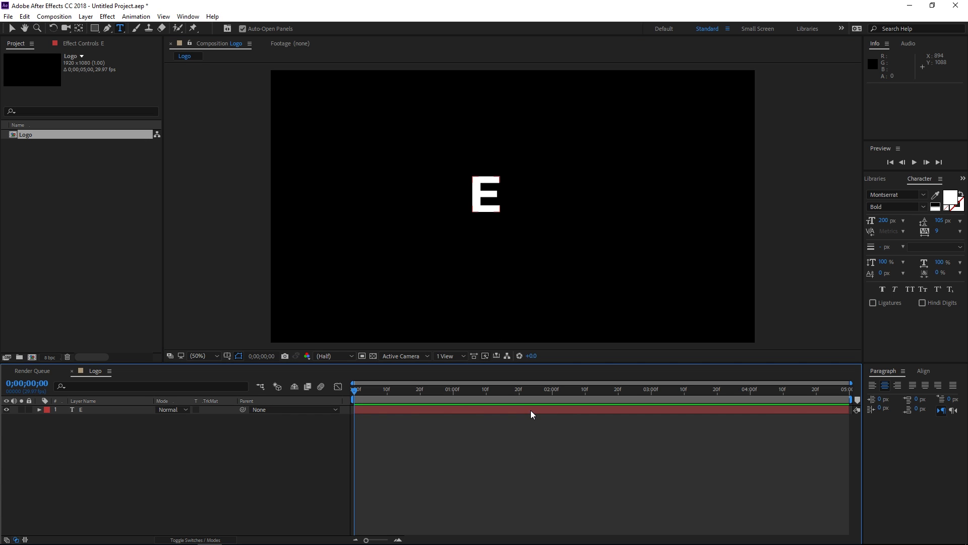
# Step: Centre the E layer horizontally and vertically in the composition
pyautogui.click(532, 409)
pyautogui.click(923, 371)
pyautogui.click(891, 397)
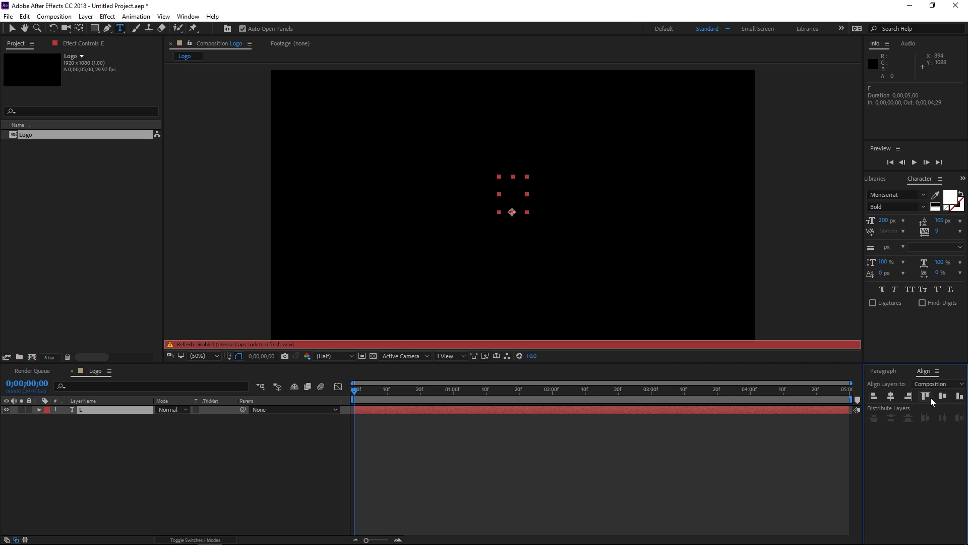
pyautogui.click(943, 397)
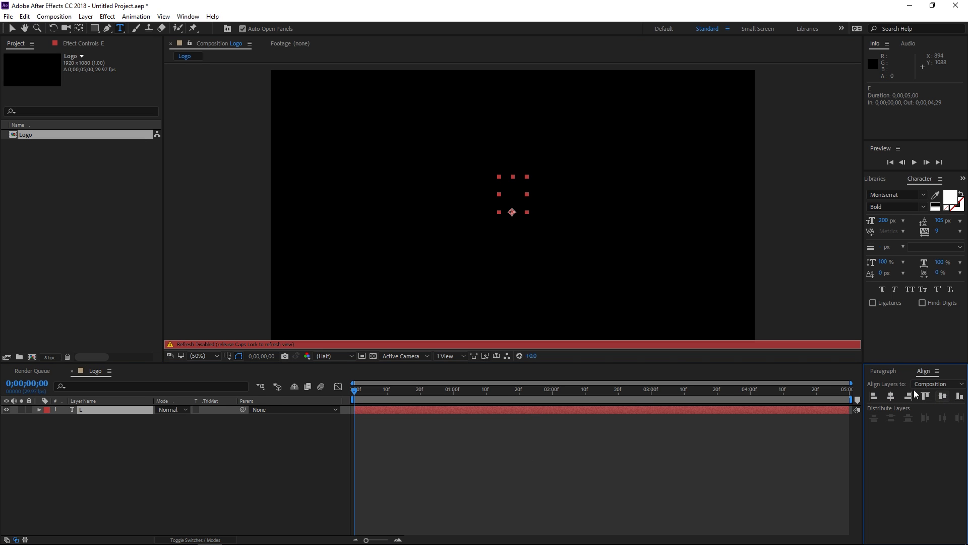
# Step: Add a shape layer with a rectangle sized to frame the E and corner roundness 40
pyautogui.rightClick(226, 431)
pyautogui.moveTo(342, 324)
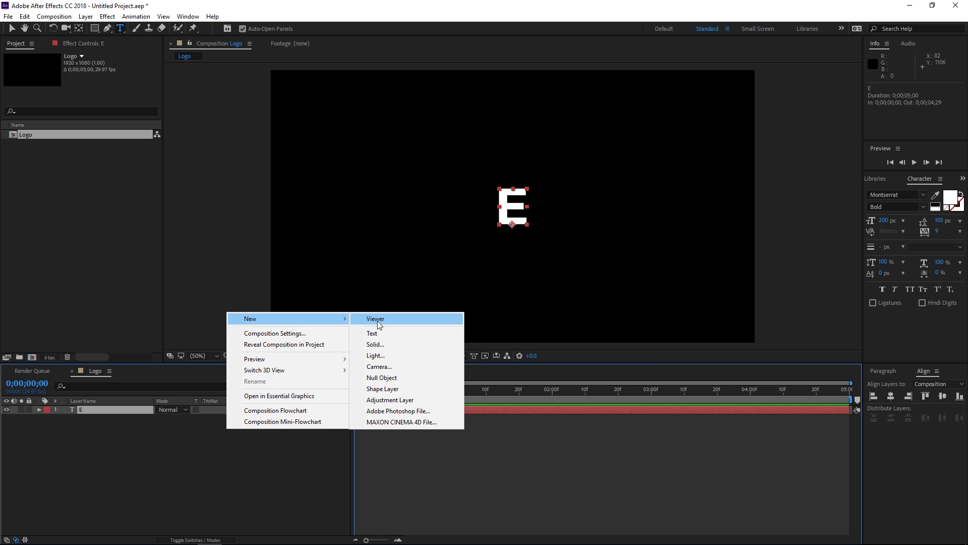
pyautogui.click(383, 388)
pyautogui.click(39, 409)
pyautogui.click(231, 418)
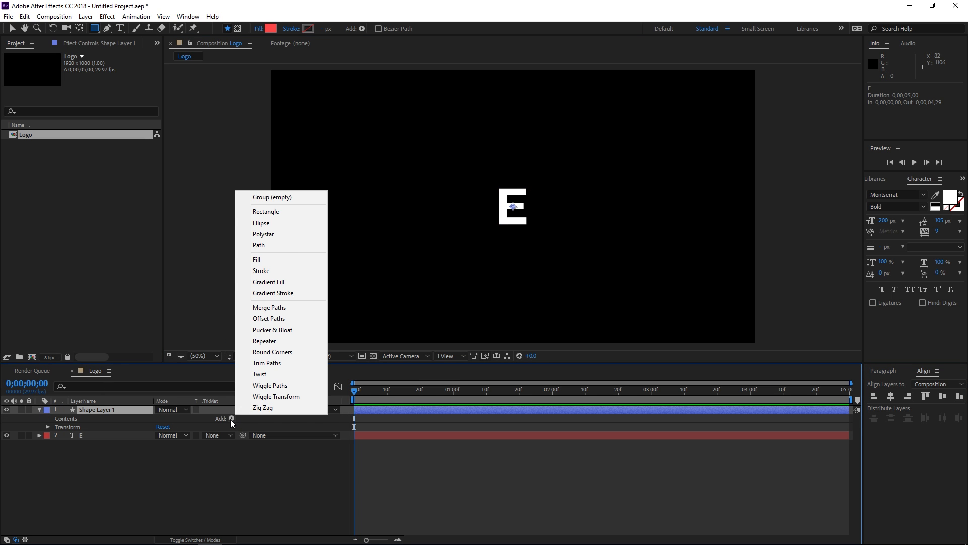
pyautogui.click(267, 211)
pyautogui.click(57, 427)
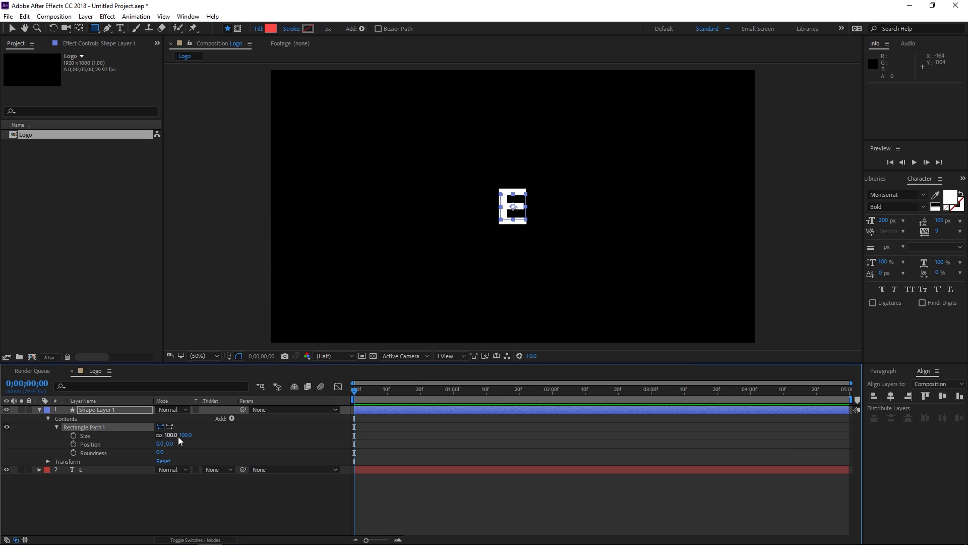
pyautogui.moveTo(172, 435); pyautogui.dragTo(259, 441)
pyautogui.moveTo(161, 454); pyautogui.dragTo(181, 453)
# Step: Give the rectangle a white stroke of width 10 and collapse the shape layer
pyautogui.click(232, 419)
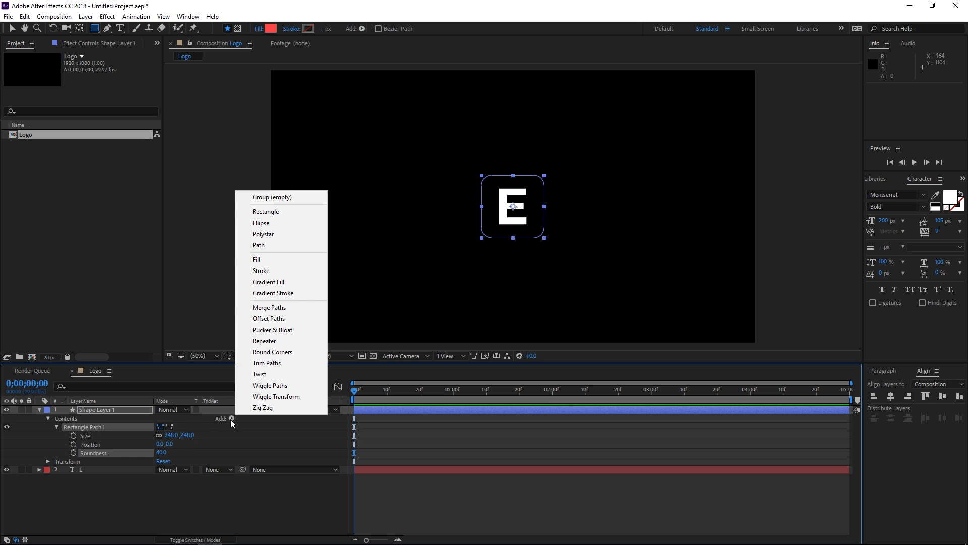
pyautogui.click(269, 277)
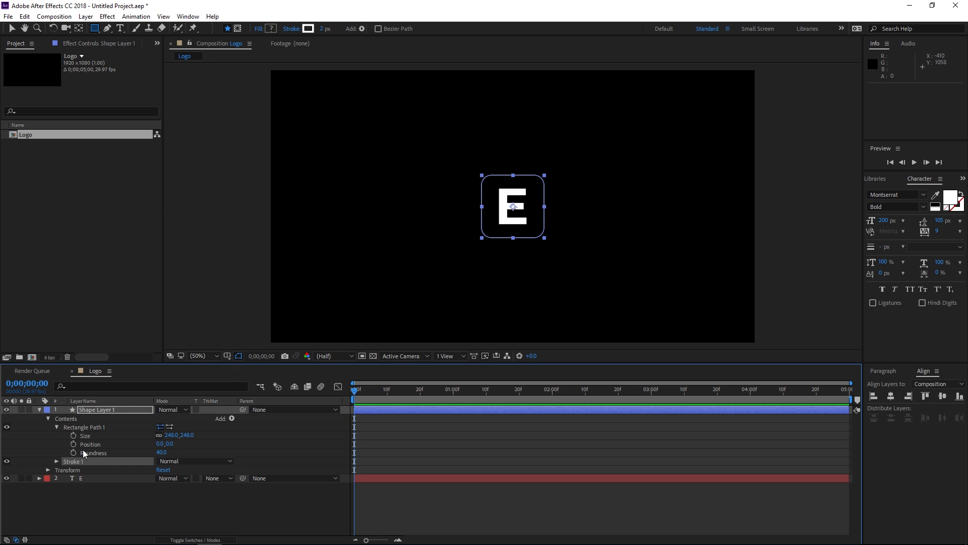
pyautogui.click(57, 460)
pyautogui.click(159, 495)
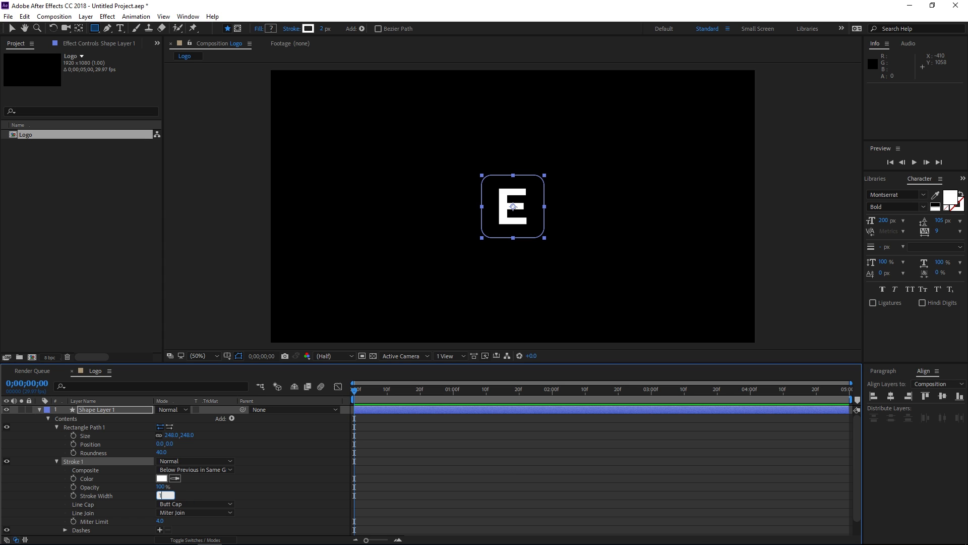
pyautogui.click(213, 494)
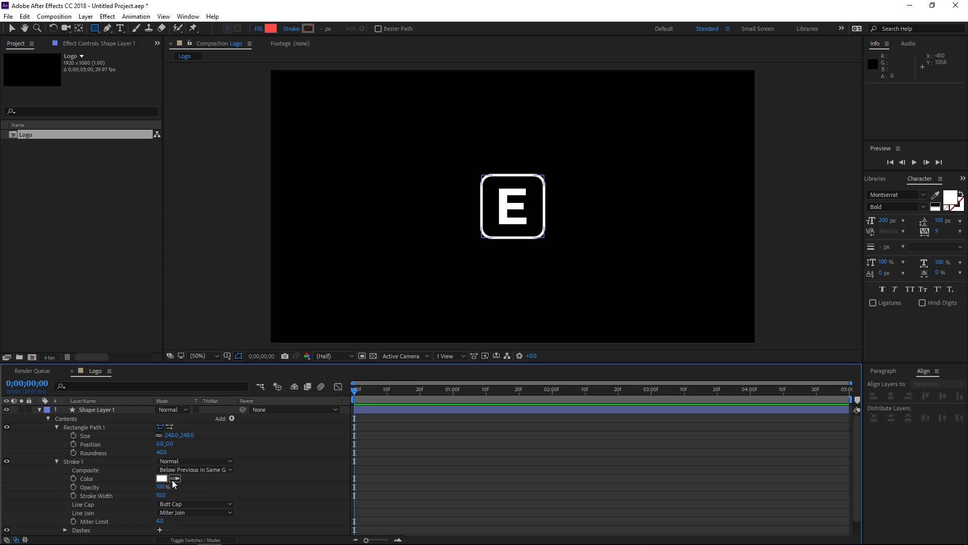
pyautogui.click(39, 410)
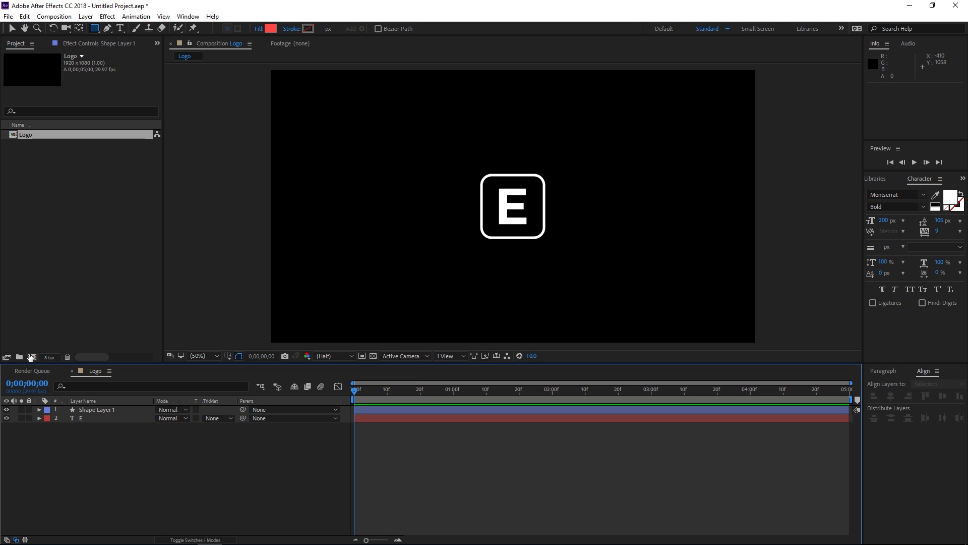
# Step: Create a new composition named Main
pyautogui.hotkey('ctrl', 'k')
pyautogui.write('M')
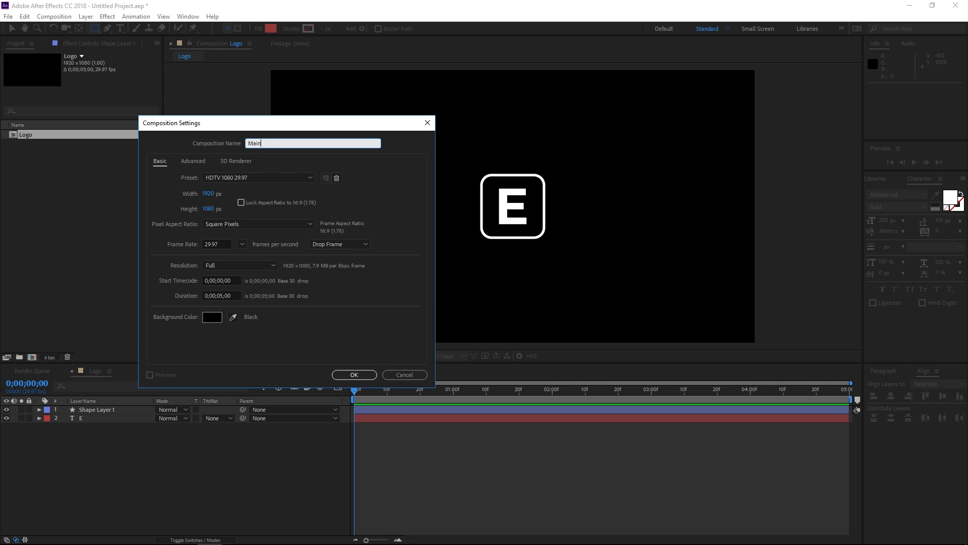
pyautogui.write('ain')
pyautogui.click(352, 375)
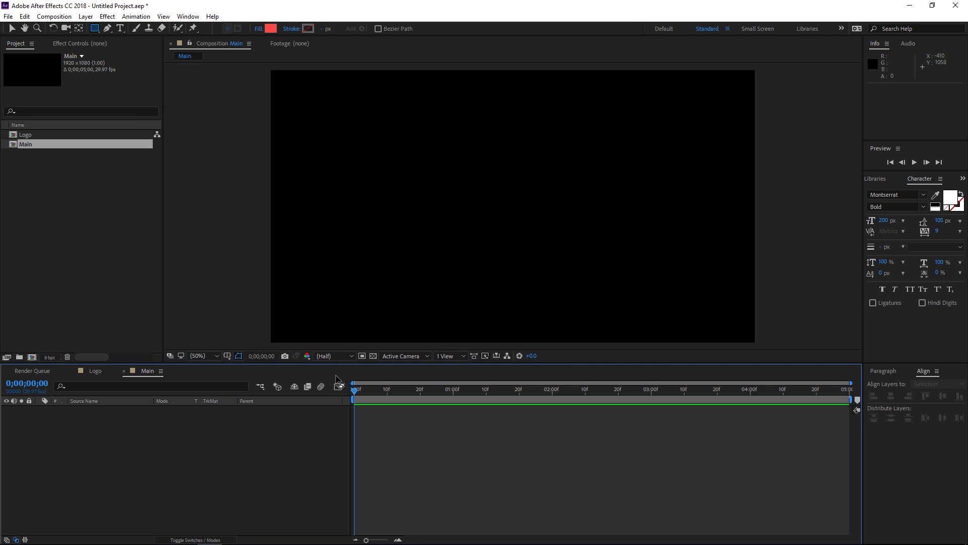
# Step: Place the Logo composition as a layer in the Main timeline
pyautogui.moveTo(27, 136); pyautogui.dragTo(139, 454)
pyautogui.click(136, 446)
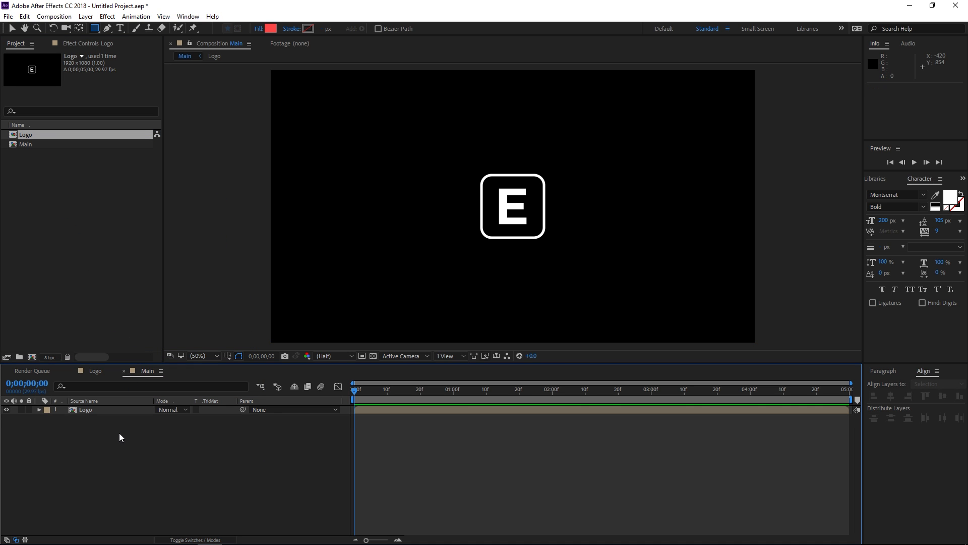
pyautogui.click(91, 409)
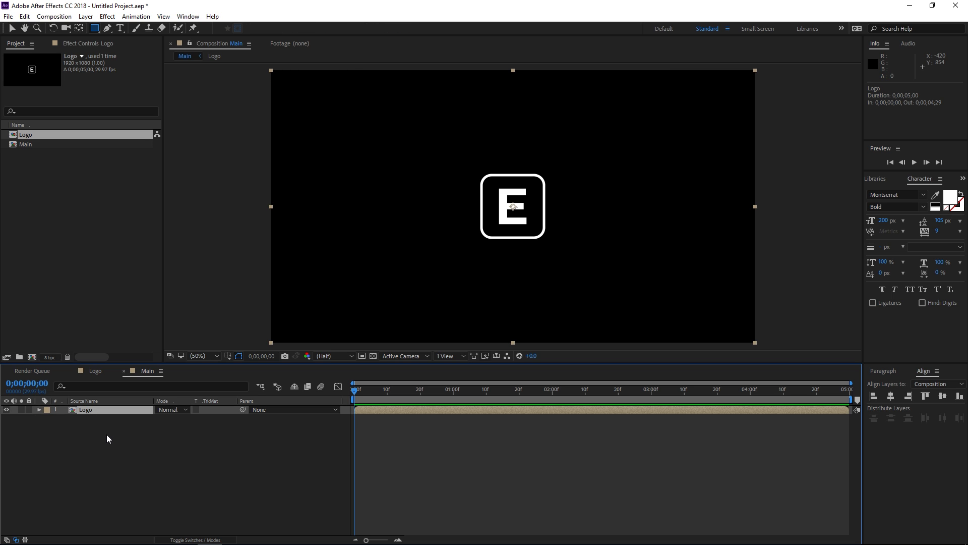
# Step: Duplicate the Logo layer and rename the top copy to 'Logo Blue Glow'
pyautogui.hotkey('ctrl', 'd')
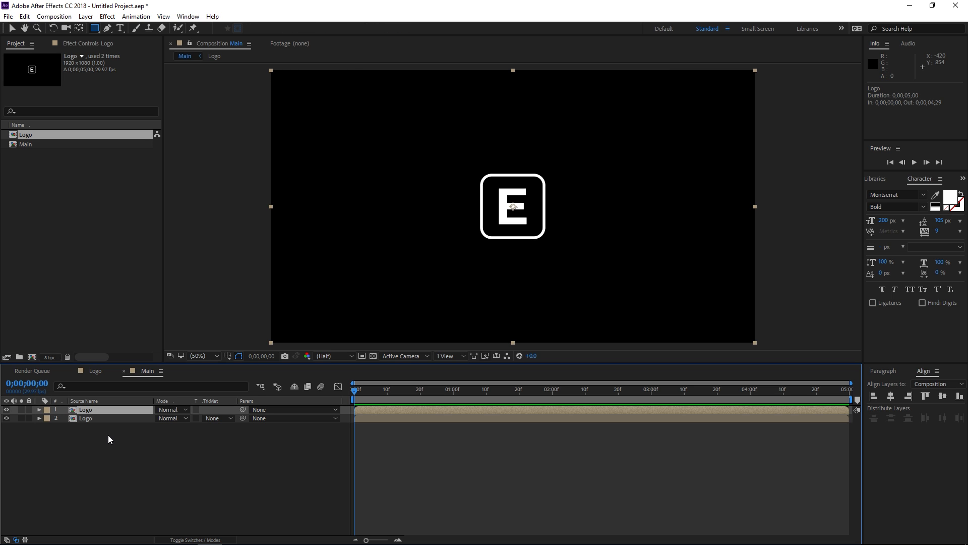
pyautogui.rightClick(110, 410)
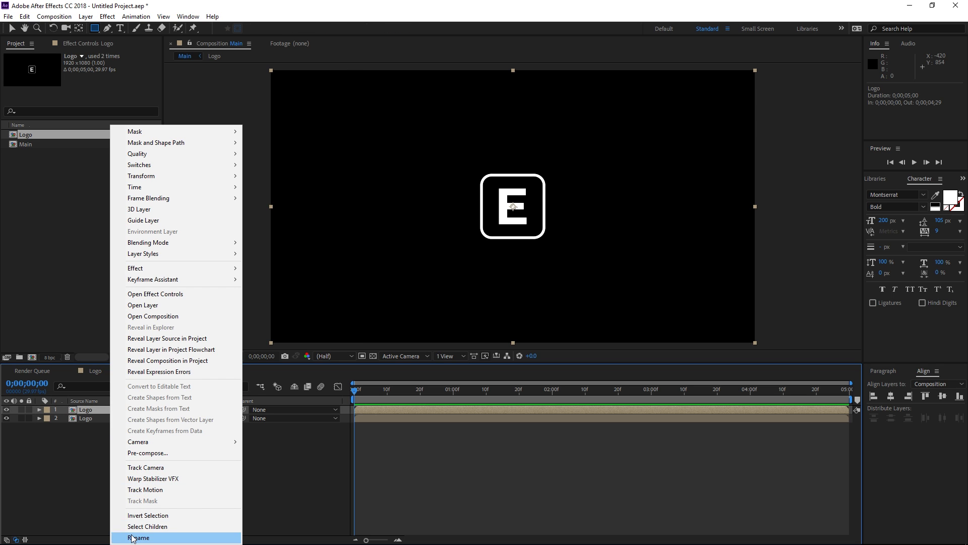
pyautogui.click(133, 538)
pyautogui.press('Right')
pyautogui.write('Blue Glow')
pyautogui.press('Return')
pyautogui.click(108, 458)
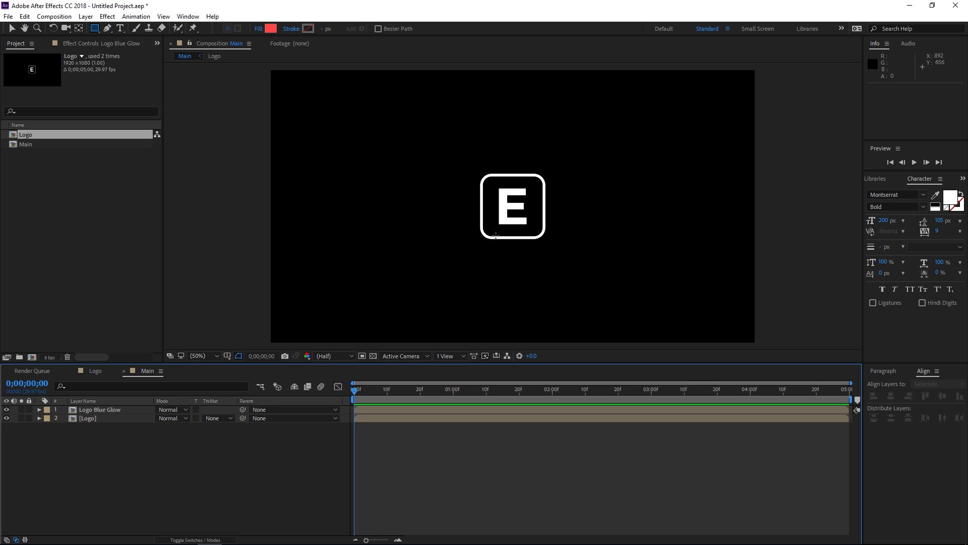
pyautogui.press('v')
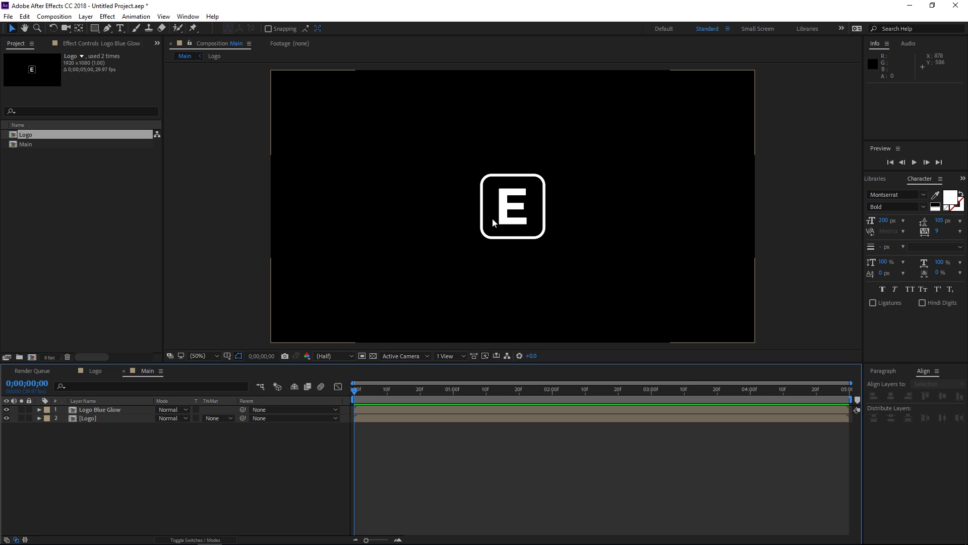
# Step: Run Layer > Auto-trace on Logo Blue Glow to create masks around the E and square
pyautogui.click(110, 413)
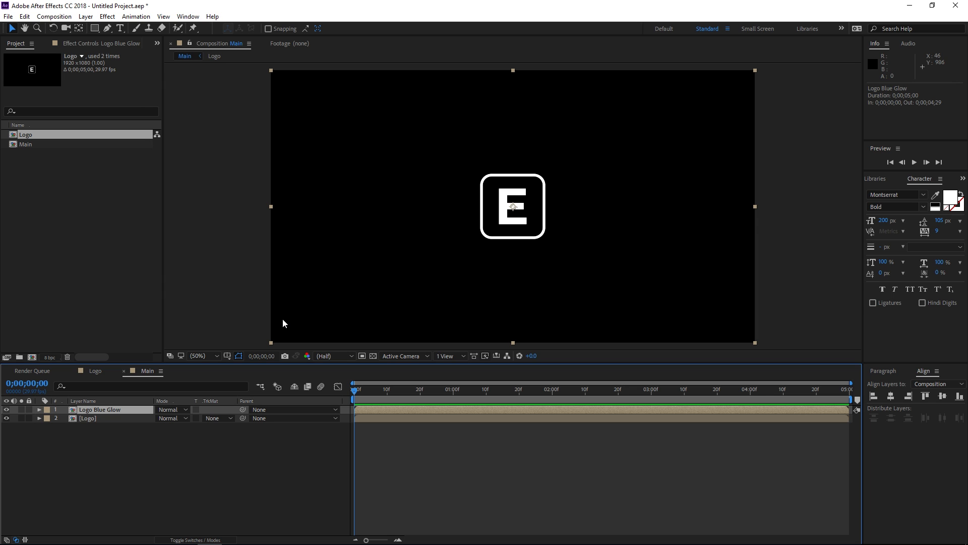
pyautogui.click(86, 16)
pyautogui.click(123, 393)
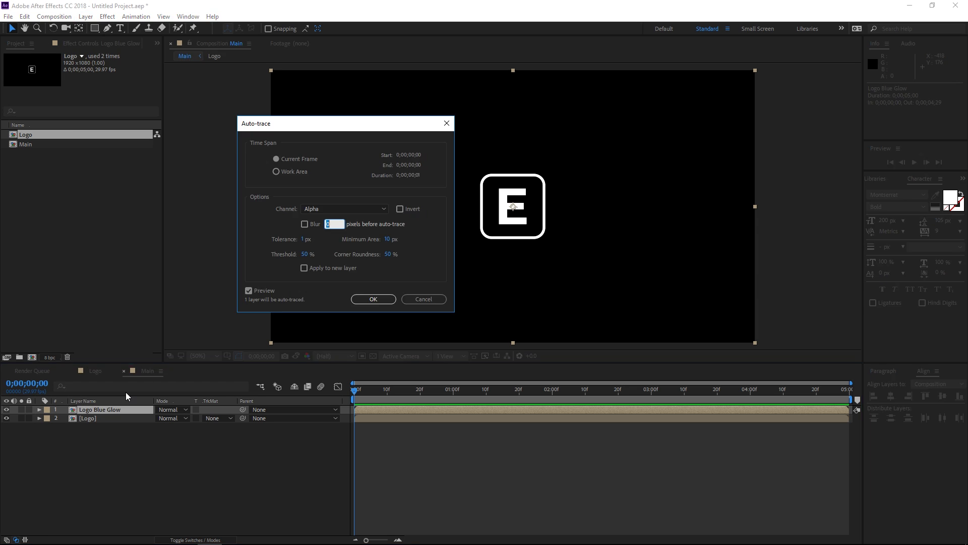
pyautogui.click(364, 301)
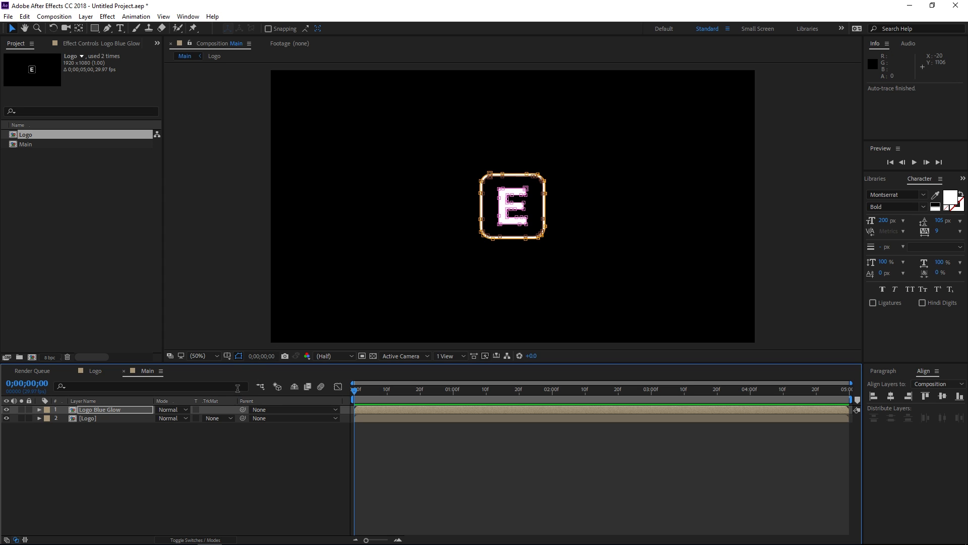
# Step: Apply the Saber effect from Effects & Presets to the Logo Blue Glow layer
pyautogui.click(962, 179)
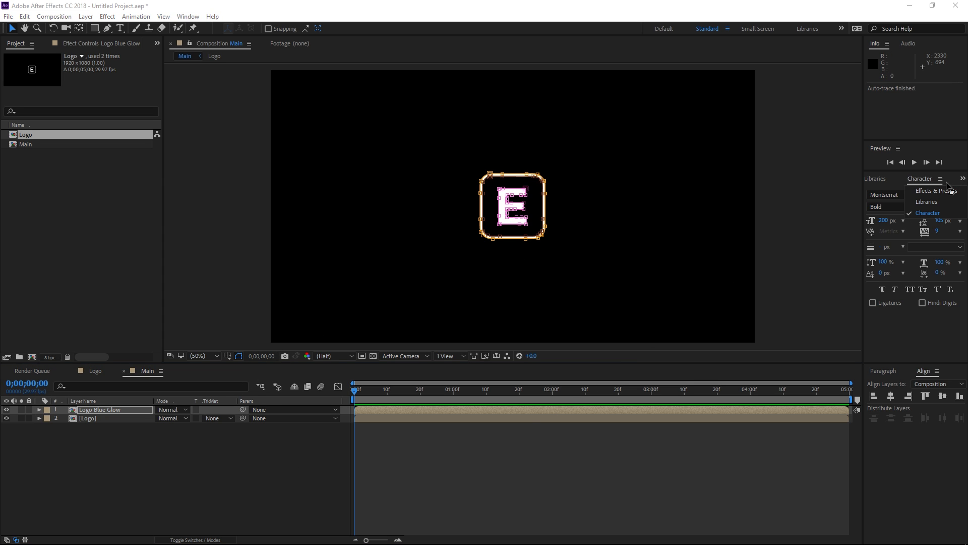
pyautogui.click(931, 187)
pyautogui.click(915, 191)
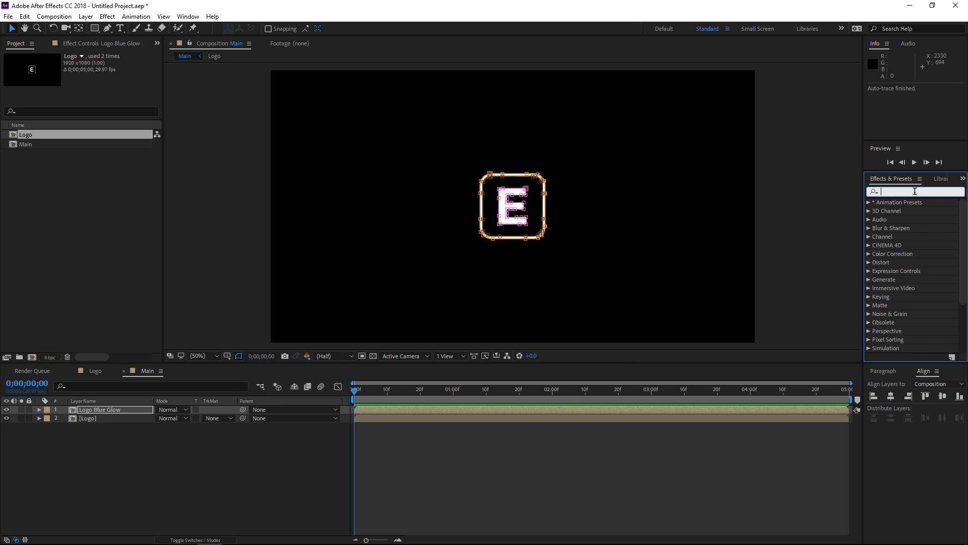
pyautogui.write('saber')
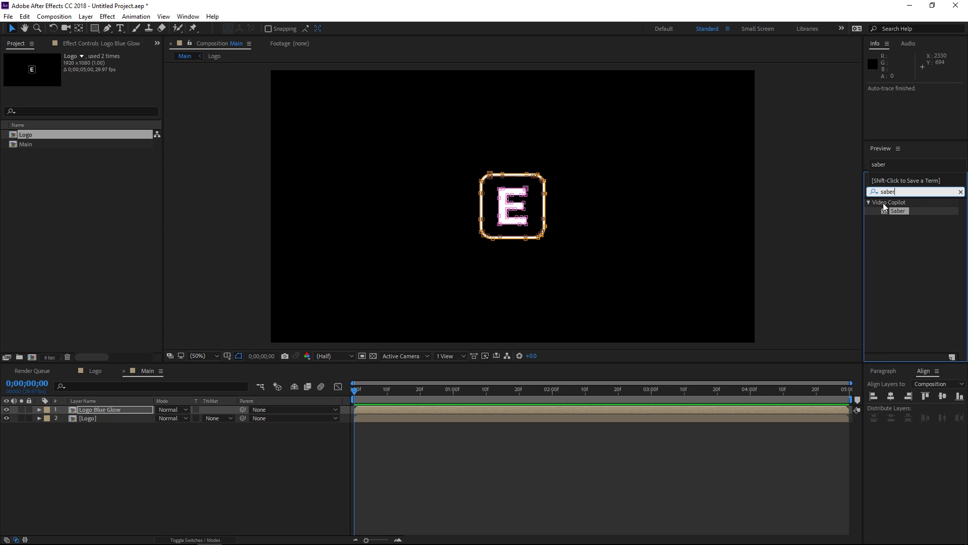
pyautogui.click(891, 207)
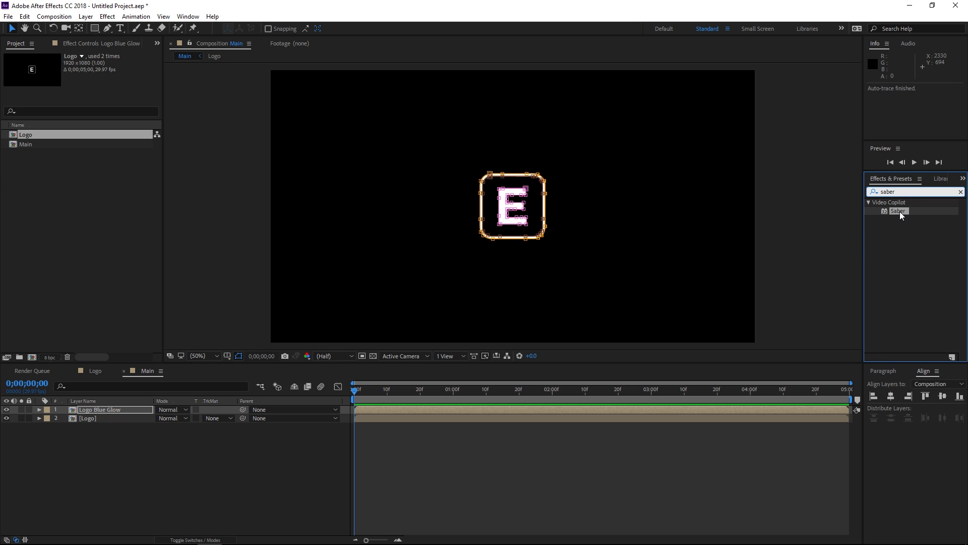
pyautogui.moveTo(903, 212); pyautogui.dragTo(421, 410)
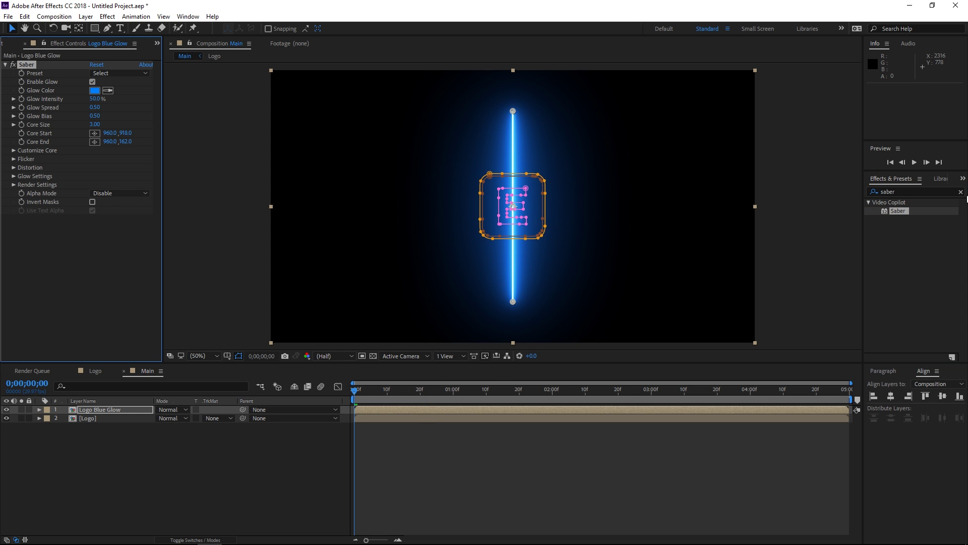
pyautogui.click(960, 192)
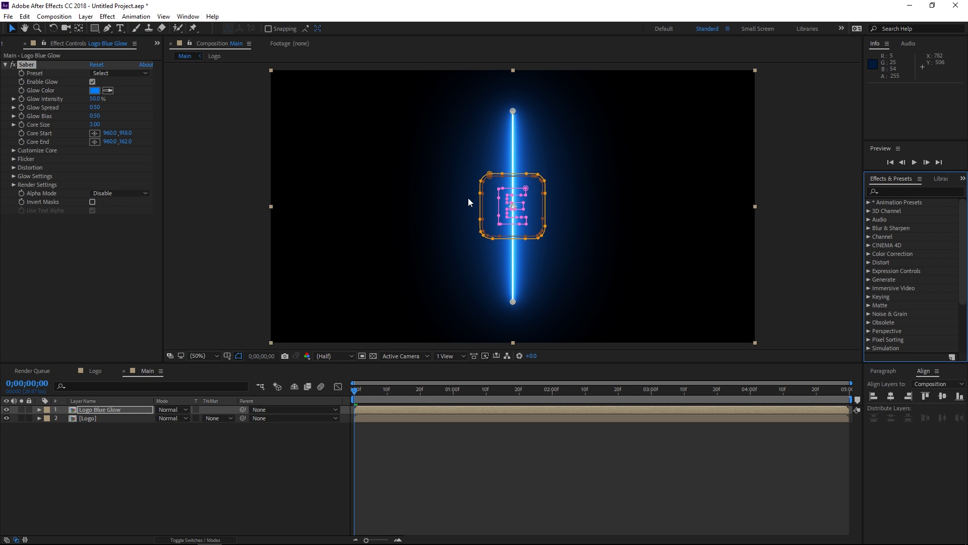
# Step: Set Saber's Core Type to Layer Masks and Composite Settings to Transparent
pyautogui.click(14, 150)
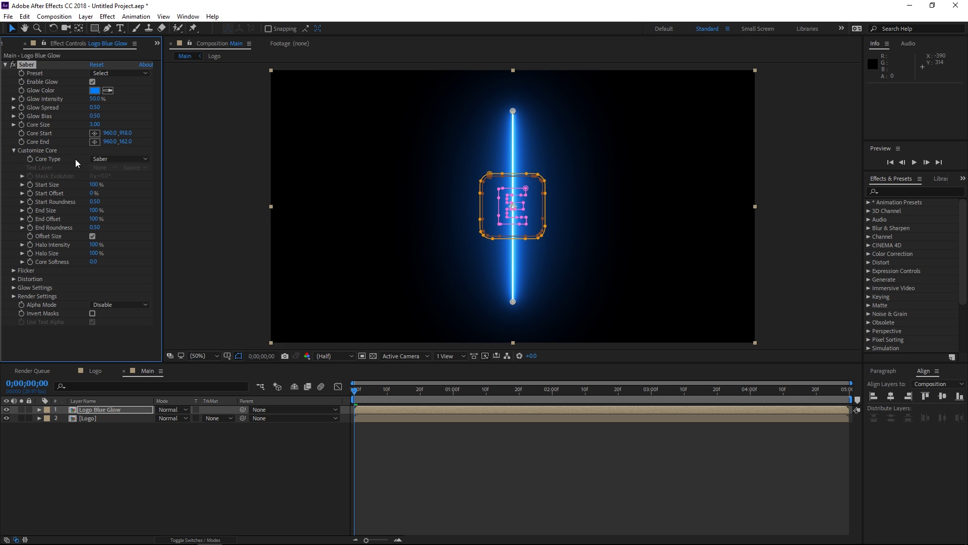
pyautogui.click(119, 159)
pyautogui.click(131, 180)
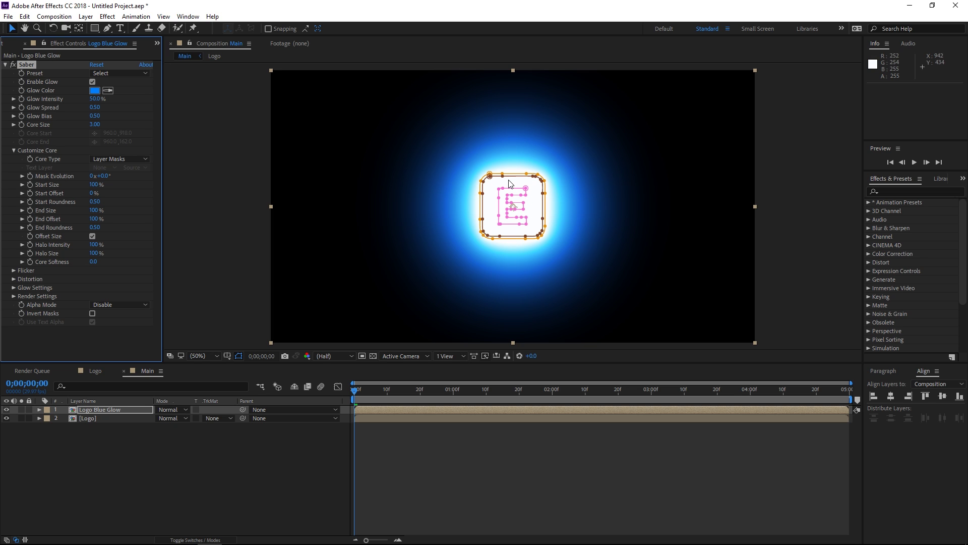
pyautogui.click(14, 296)
pyautogui.scroll(-1, 14, 299)
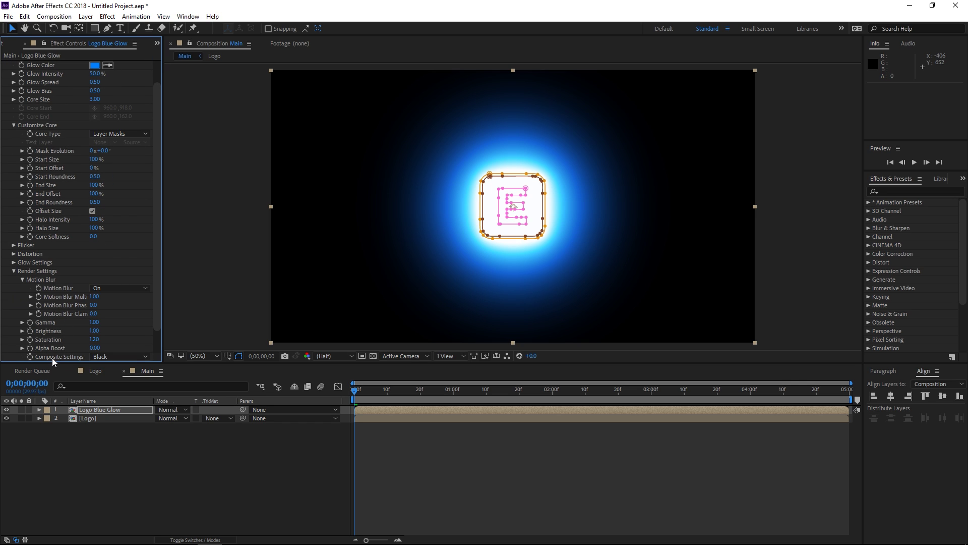
pyautogui.click(98, 357)
pyautogui.click(104, 365)
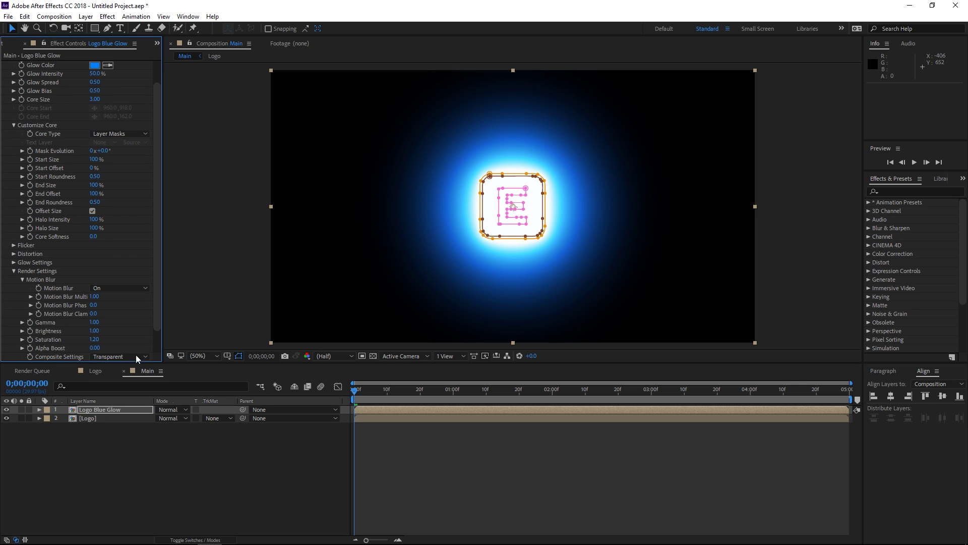
# Step: Toggle the glow layer off and back on to compare with the plain logo
pyautogui.click(89, 419)
pyautogui.click(7, 410)
pyautogui.click(6, 410)
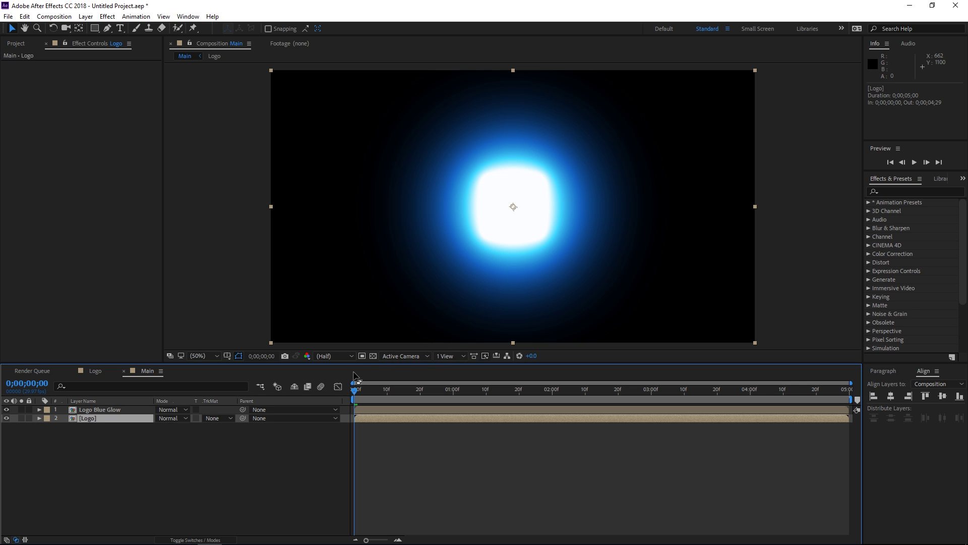
# Step: Keyframe both layers' opacity from 0% at frame 0 to 100% at frame 10
pyautogui.keyDown('shift'); pyautogui.click(105, 410); pyautogui.keyUp('shift')
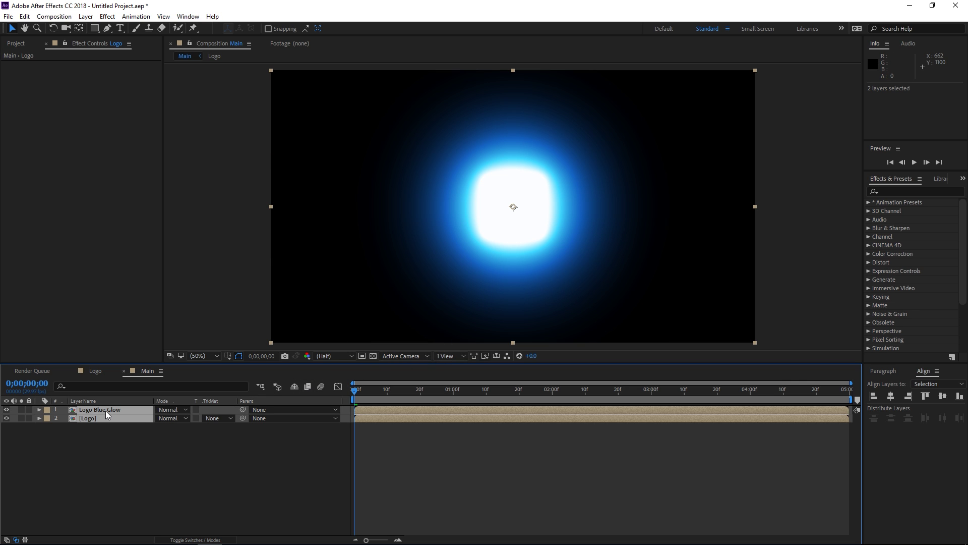
pyautogui.press('t')
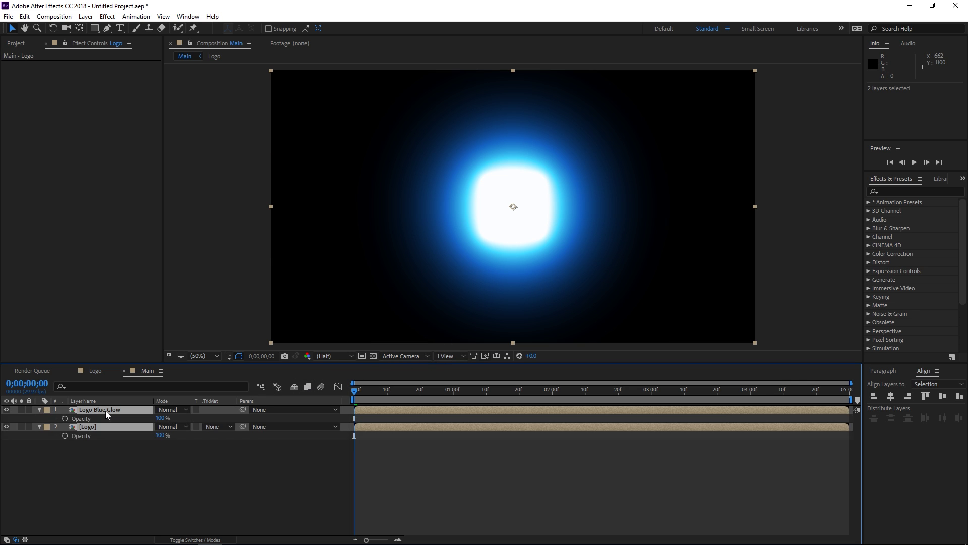
pyautogui.click(65, 418)
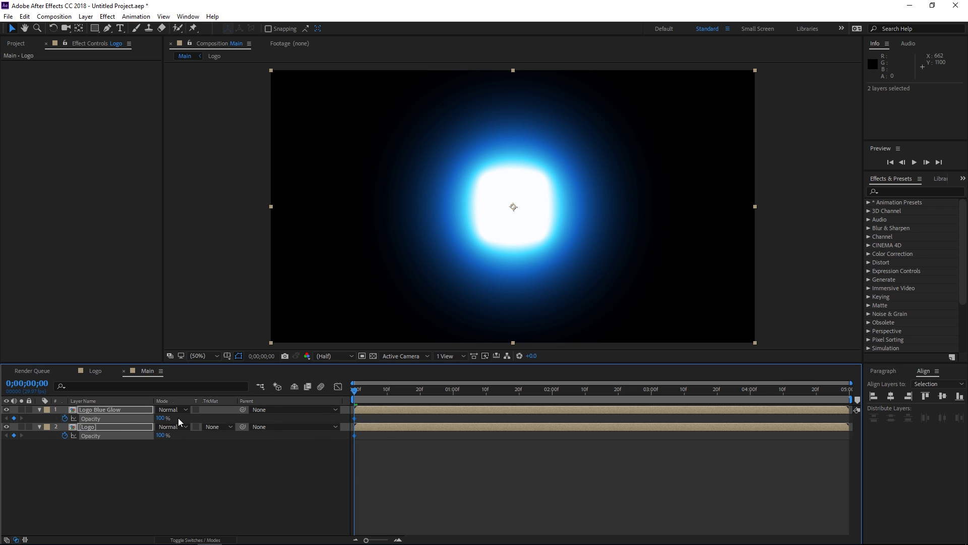
pyautogui.moveTo(168, 418); pyautogui.dragTo(152, 425)
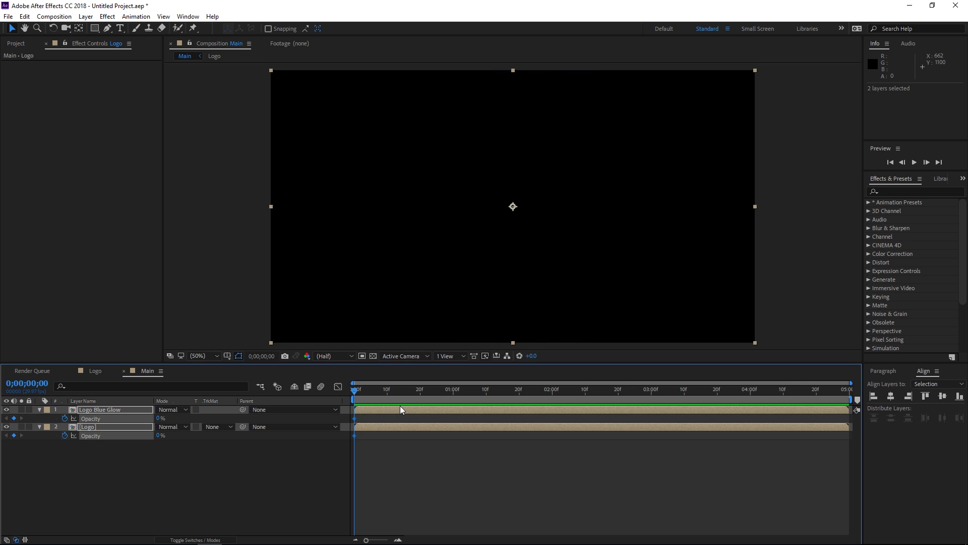
pyautogui.hotkey('shift', 'pagedown')
pyautogui.moveTo(160, 418); pyautogui.dragTo(291, 422)
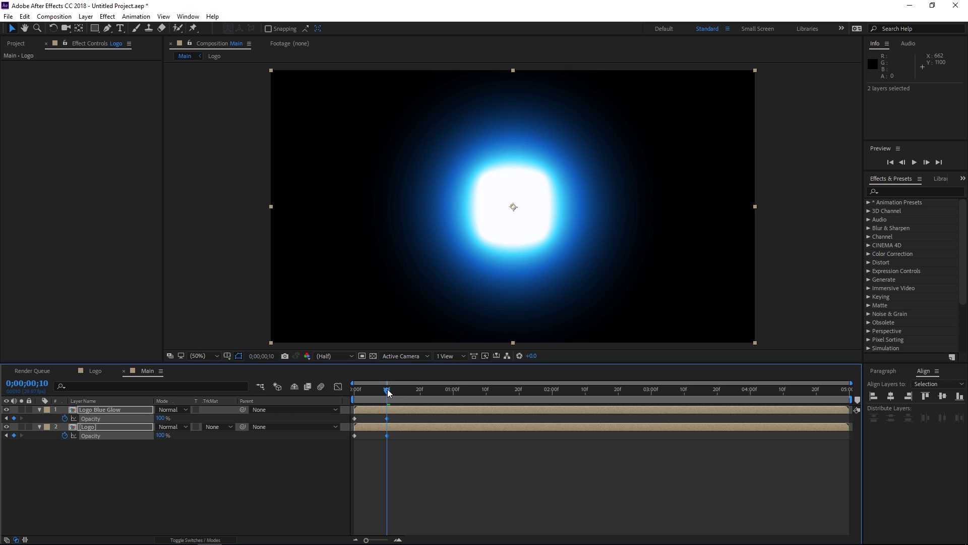
pyautogui.moveTo(389, 393); pyautogui.dragTo(519, 397)
# Step: Add an opacity keyframe at 1;20 fading Logo Blue Glow to 0%
pyautogui.click(511, 418)
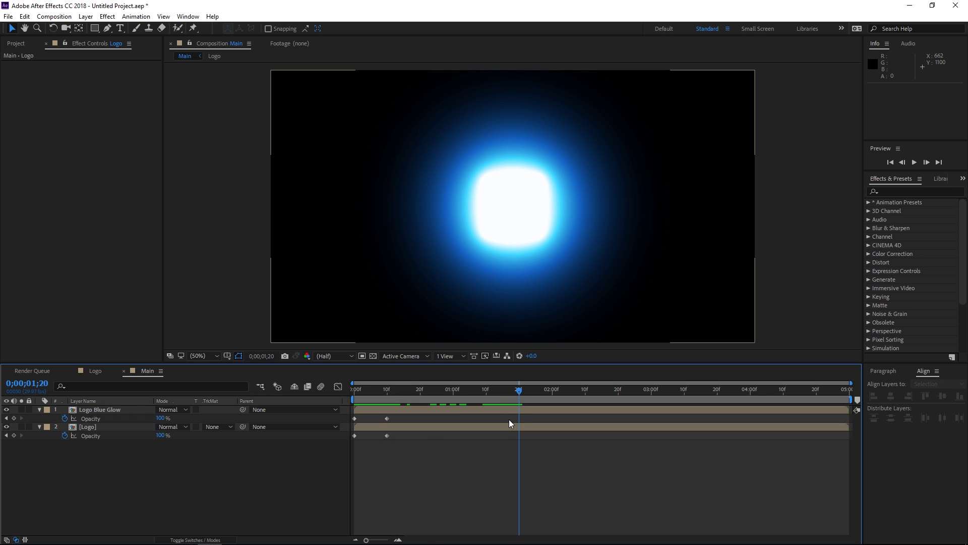
pyautogui.click(486, 413)
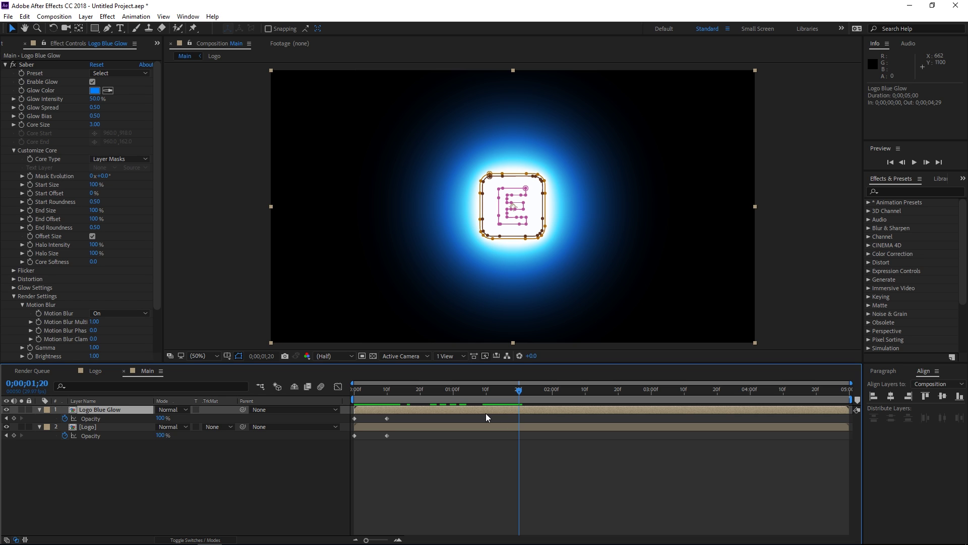
pyautogui.click(13, 418)
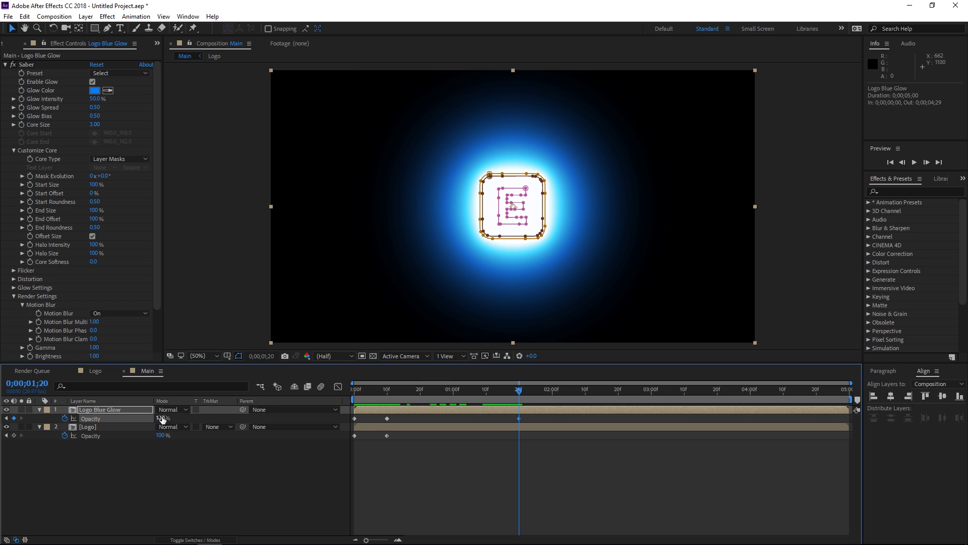
pyautogui.moveTo(161, 418); pyautogui.dragTo(103, 418)
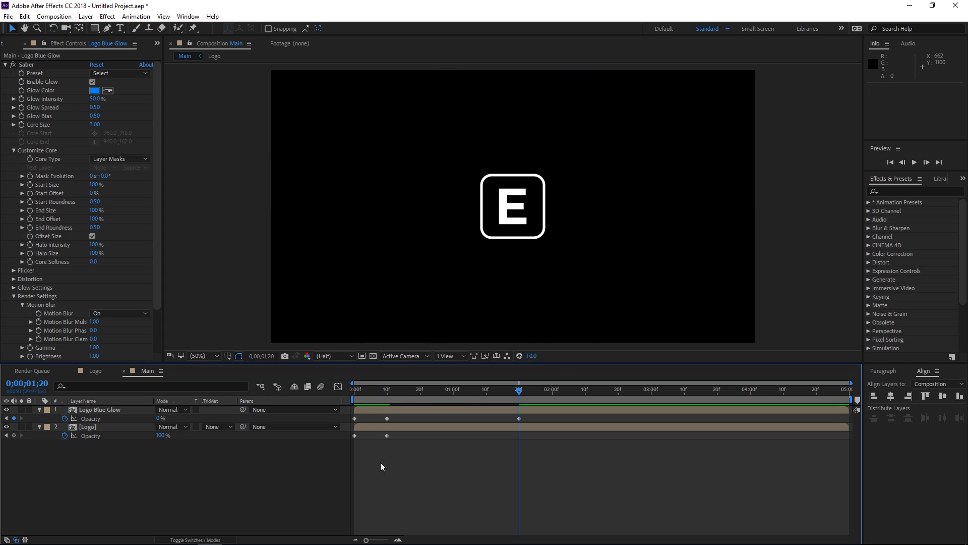
# Step: Preview the animation from the start
pyautogui.moveTo(368, 398); pyautogui.dragTo(350, 397)
pyautogui.press('space')
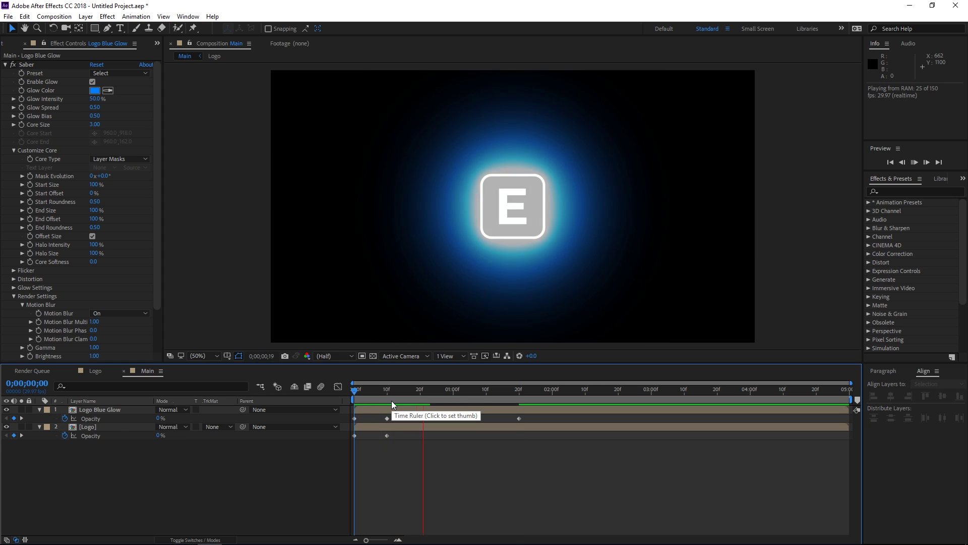
pyautogui.click(373, 396)
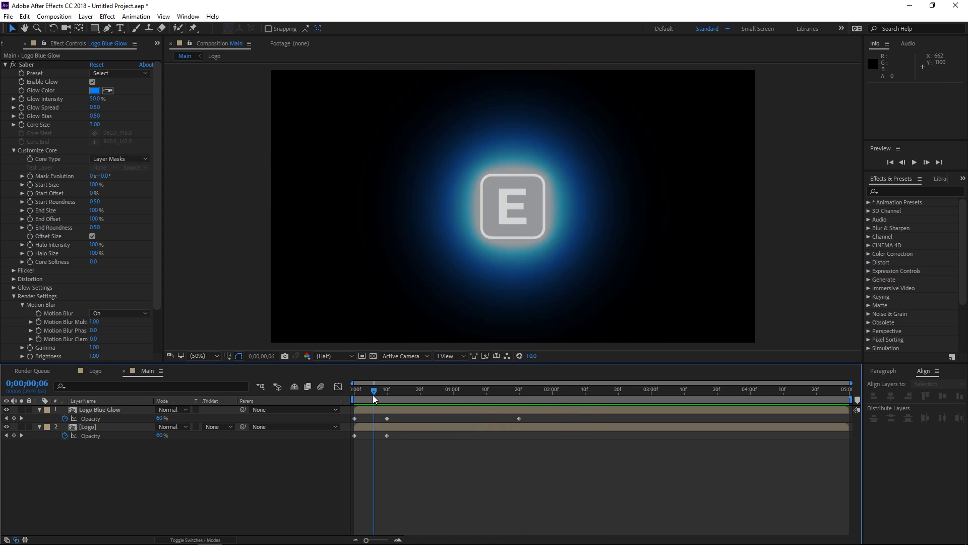
# Step: At frame 0, add a Mask Evolution keyframe and set Saber Core Size to 2
pyautogui.click(383, 411)
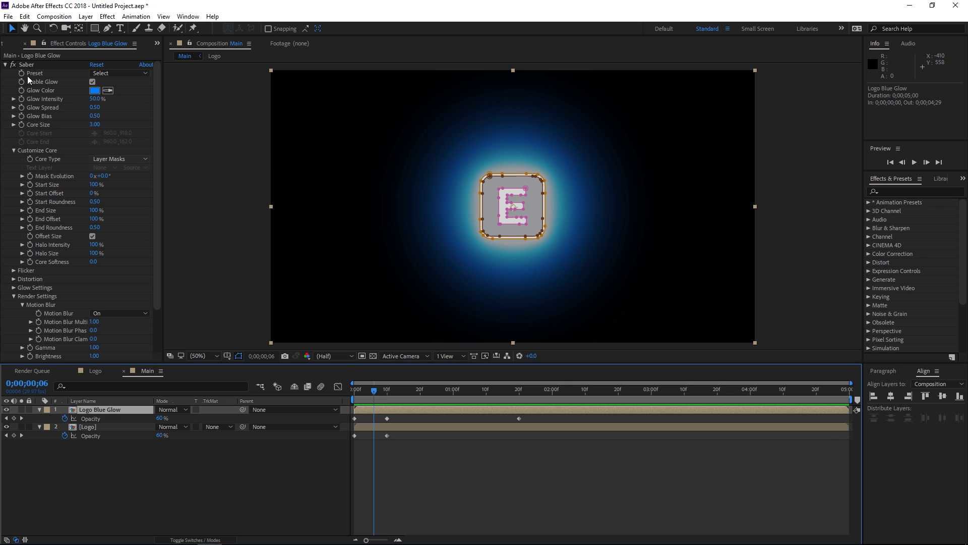
pyautogui.click(15, 298)
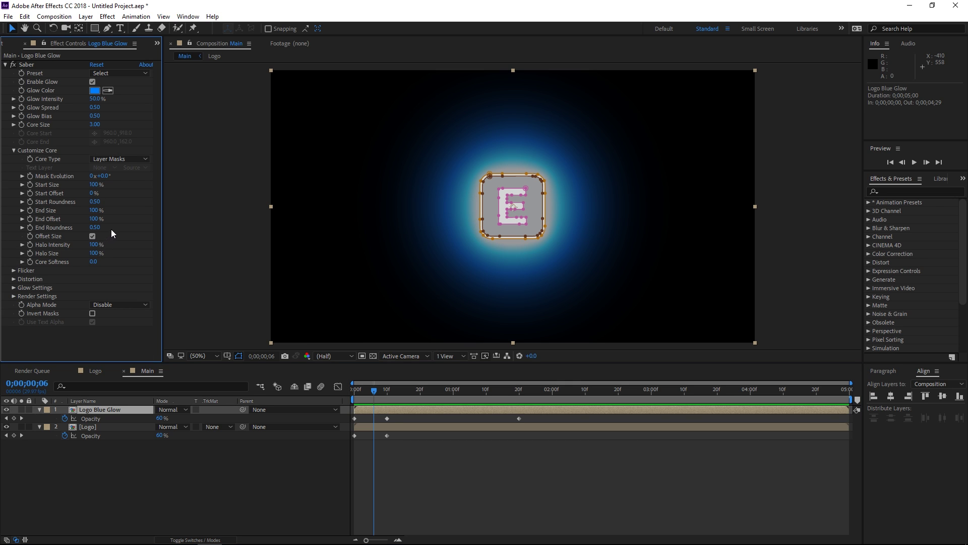
pyautogui.click(370, 403)
pyautogui.press('Home')
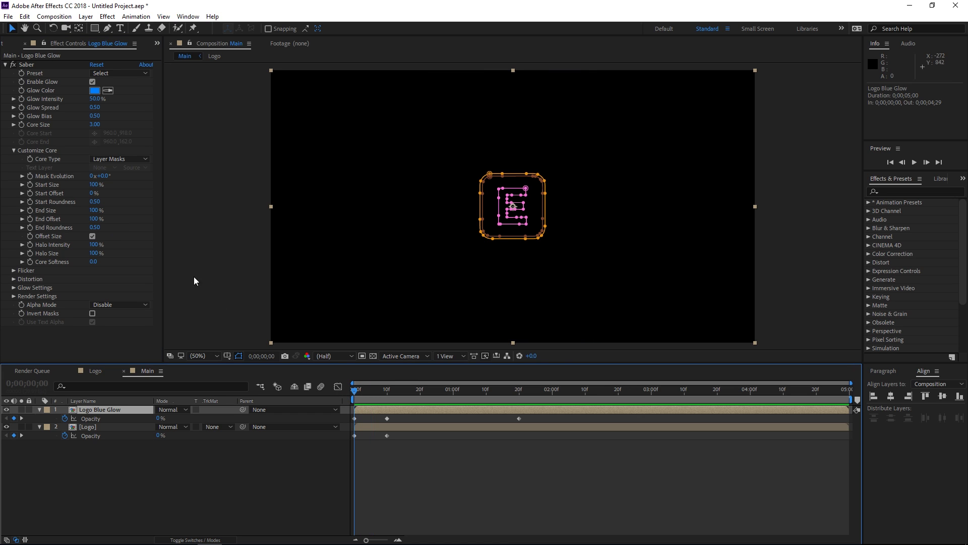
pyautogui.click(31, 176)
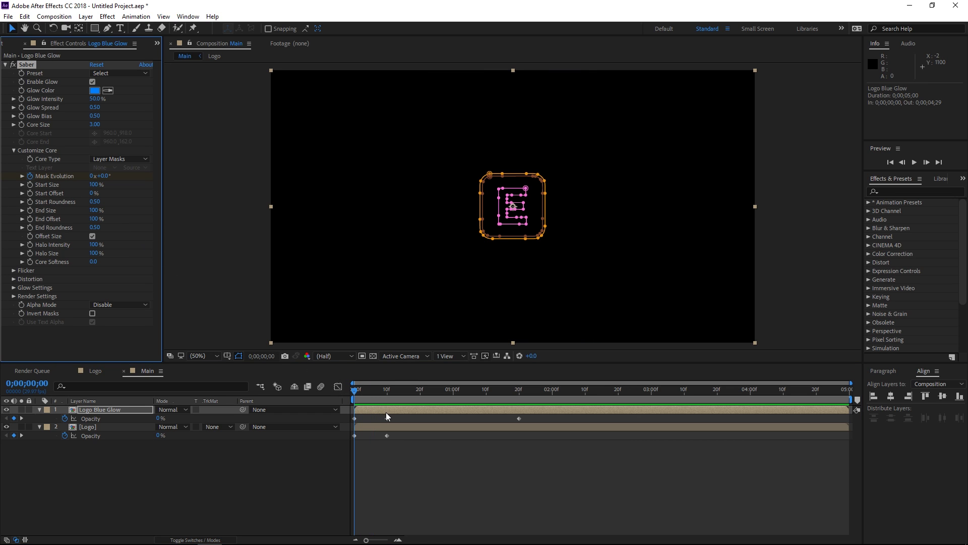
pyautogui.click(94, 126)
pyautogui.write('2')
pyautogui.press('Return')
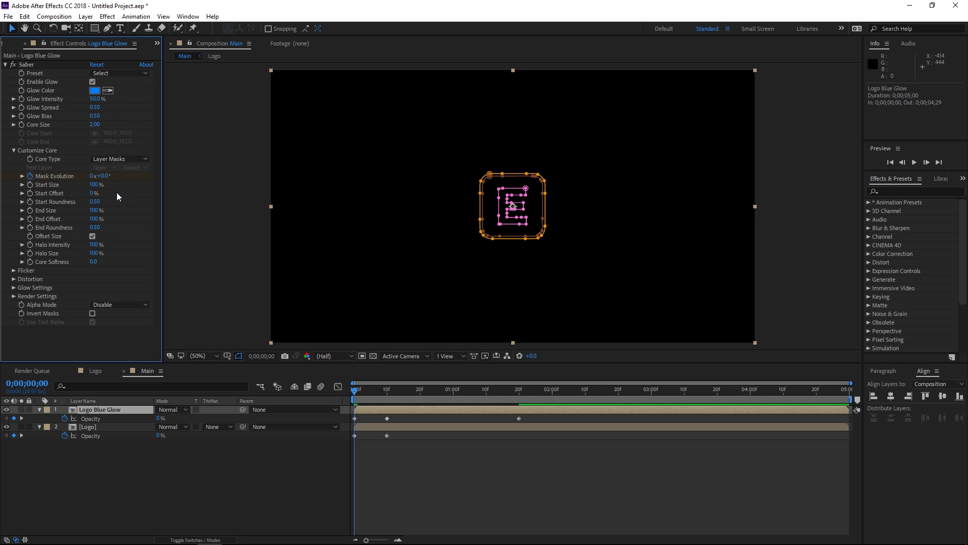
# Step: Set Saber End Offset to 50% and Start Size to 0%, then deselect the layer
pyautogui.click(103, 219)
pyautogui.write('50')
pyautogui.press('Return')
pyautogui.click(421, 394)
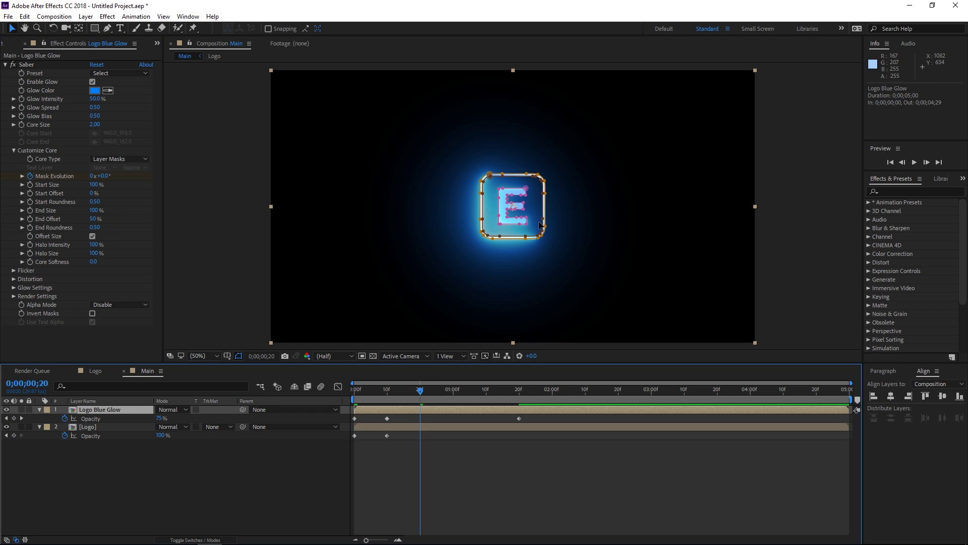
pyautogui.moveTo(96, 224); pyautogui.dragTo(102, 226)
pyautogui.click(96, 221)
pyautogui.write('50')
pyautogui.click(105, 202)
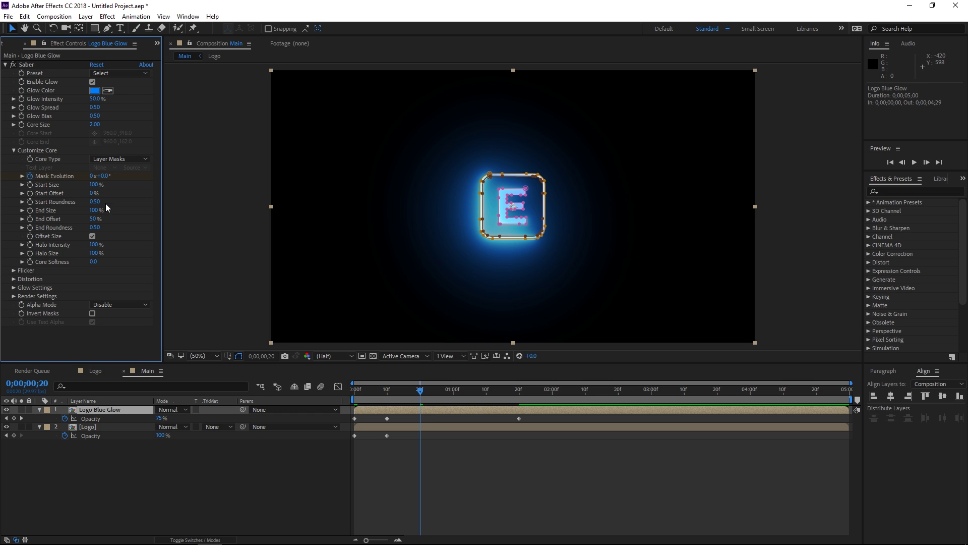
pyautogui.write('0')
pyautogui.press('Return')
pyautogui.click(333, 241)
pyautogui.click(331, 453)
pyautogui.click(331, 454)
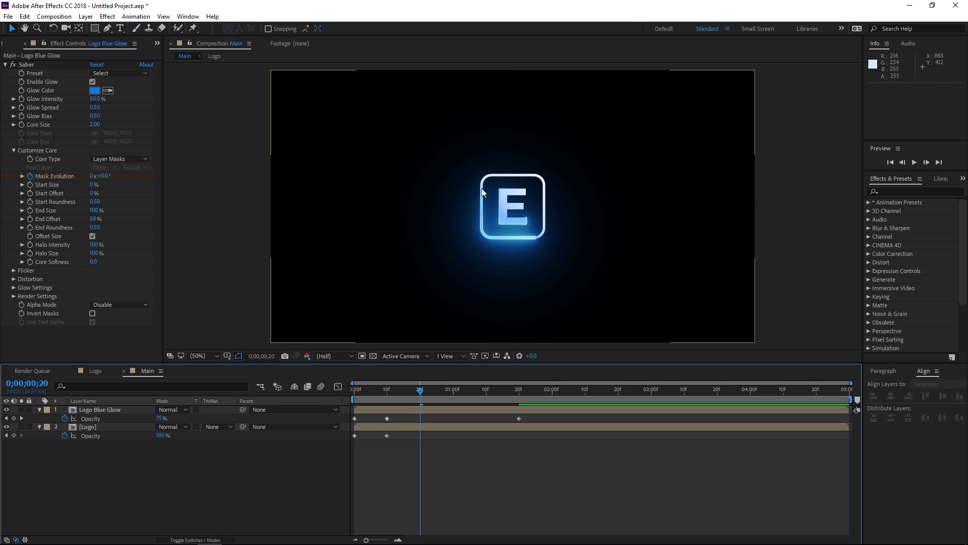
# Step: Zoom in, set Saber End Roundness to 1.00, and return the view to 100%
pyautogui.click(426, 407)
pyautogui.scroll(4, 509, 225)
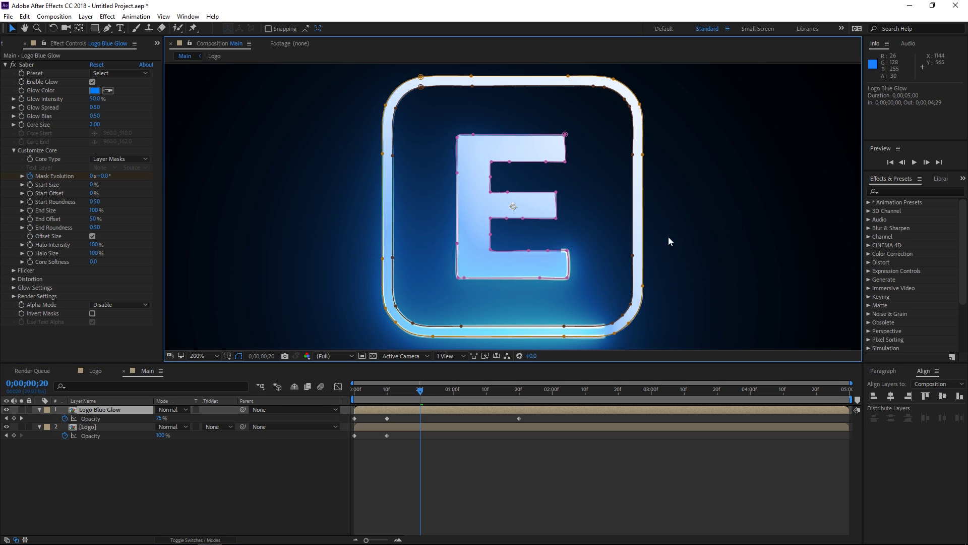
pyautogui.click(95, 227)
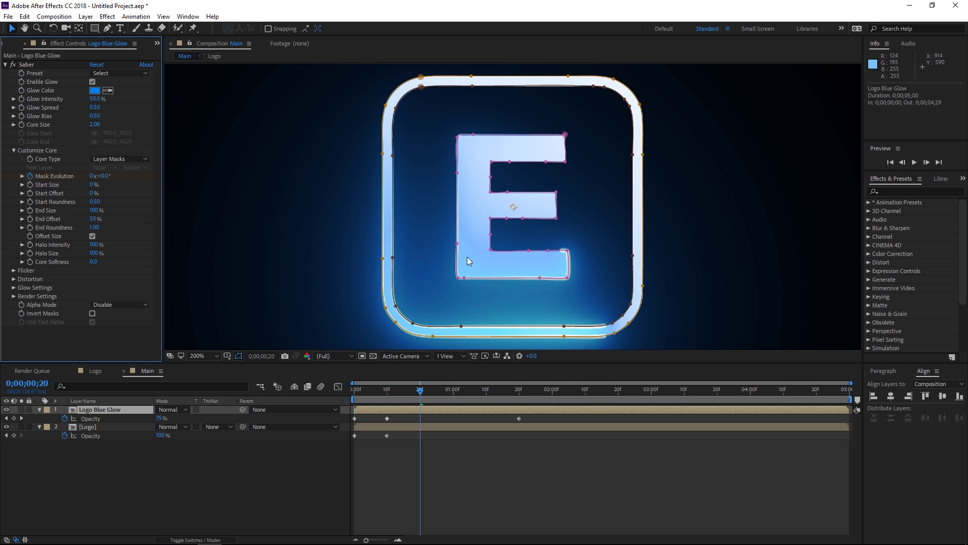
pyautogui.press(',')
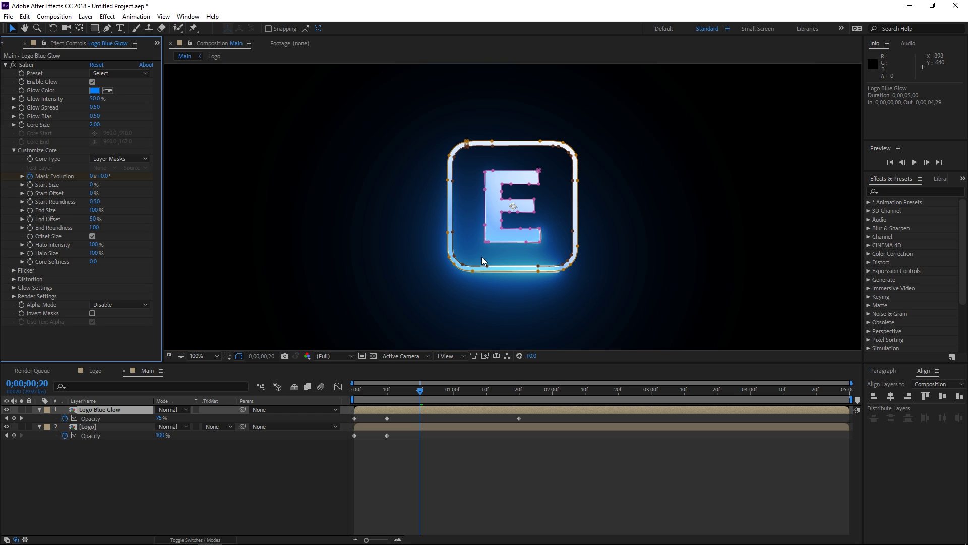
# Step: Set the blue glow's Mask Evolution keyframe at frame 0 to -100°
pyautogui.click(124, 407)
pyautogui.press('u')
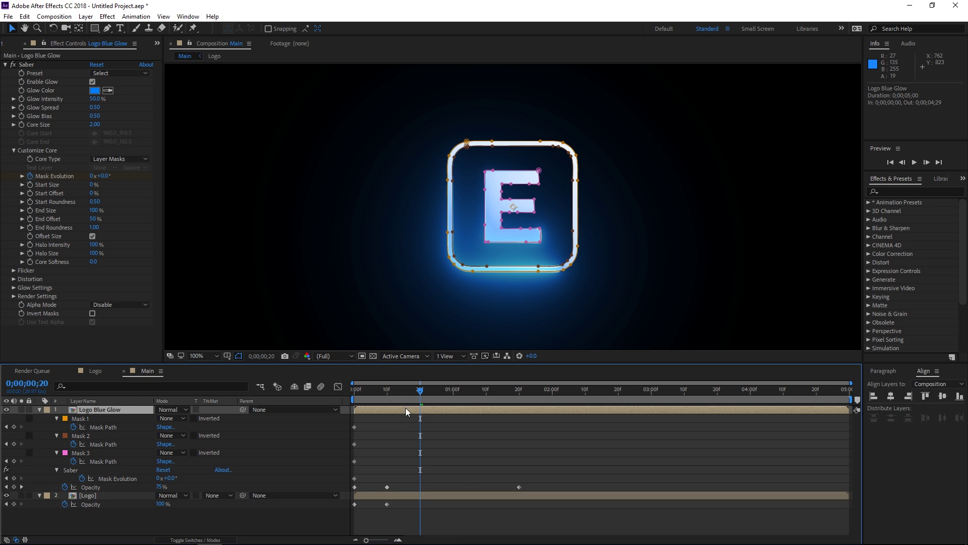
pyautogui.moveTo(420, 390); pyautogui.dragTo(343, 467)
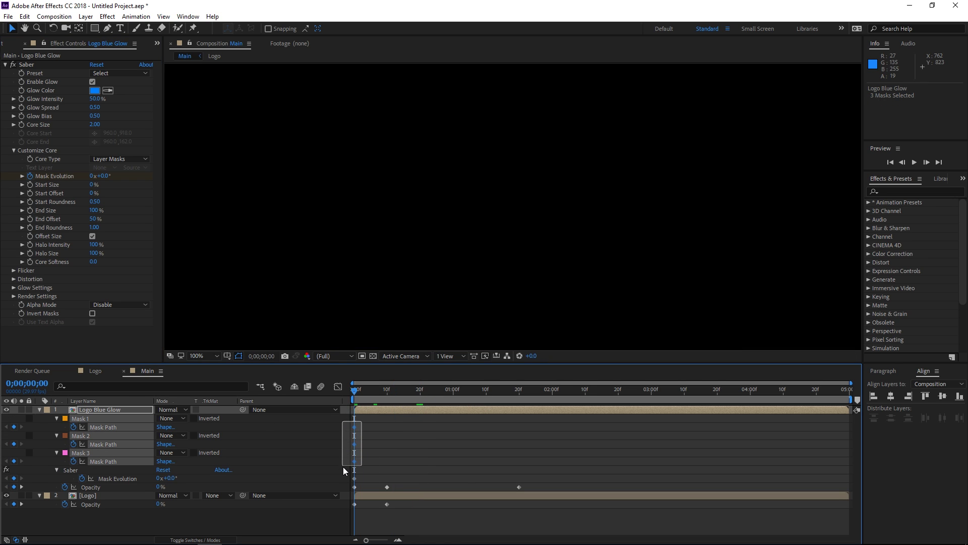
pyautogui.click(390, 454)
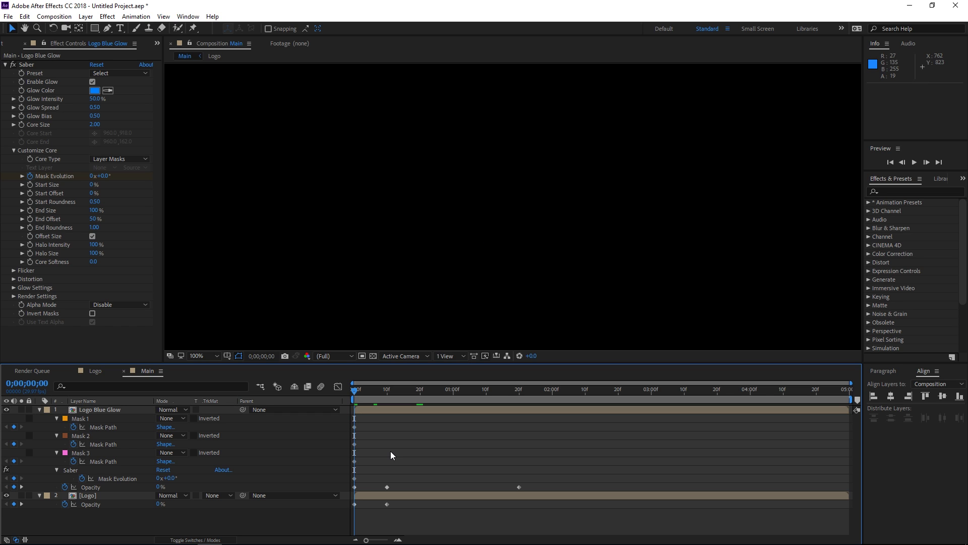
pyautogui.click(355, 477)
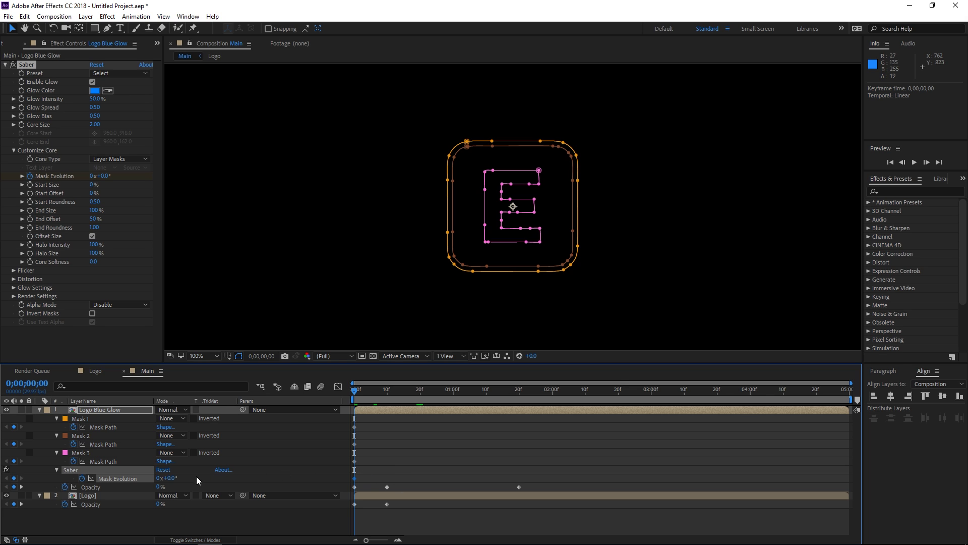
pyautogui.click(174, 478)
pyautogui.write('-100')
pyautogui.click(318, 468)
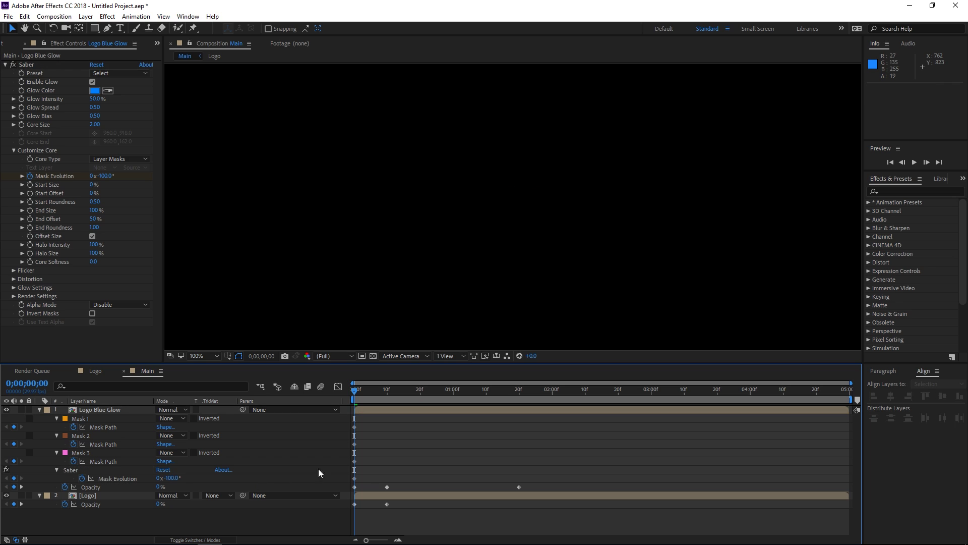
# Step: Add a +200° Mask Evolution keyframe at 0;00;01;20, then preview from the start
pyautogui.click(520, 392)
pyautogui.click(519, 487)
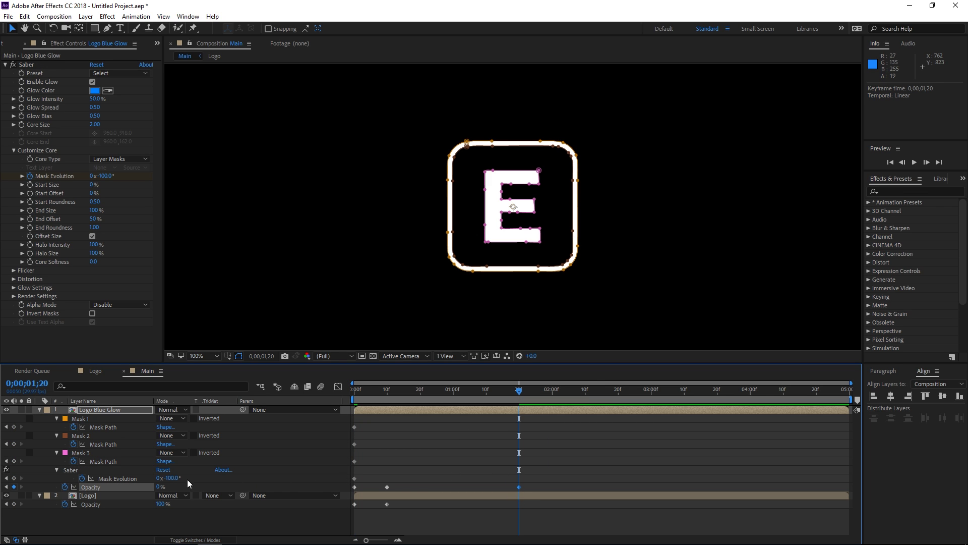
pyautogui.click(172, 478)
pyautogui.write('200')
pyautogui.click(264, 473)
pyautogui.moveTo(470, 404); pyautogui.dragTo(353, 411)
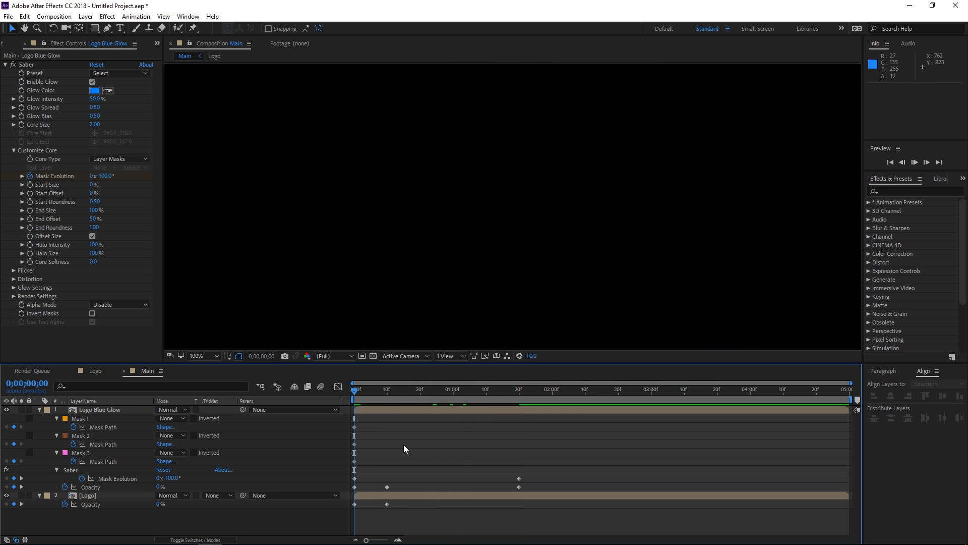
pyautogui.press('space')
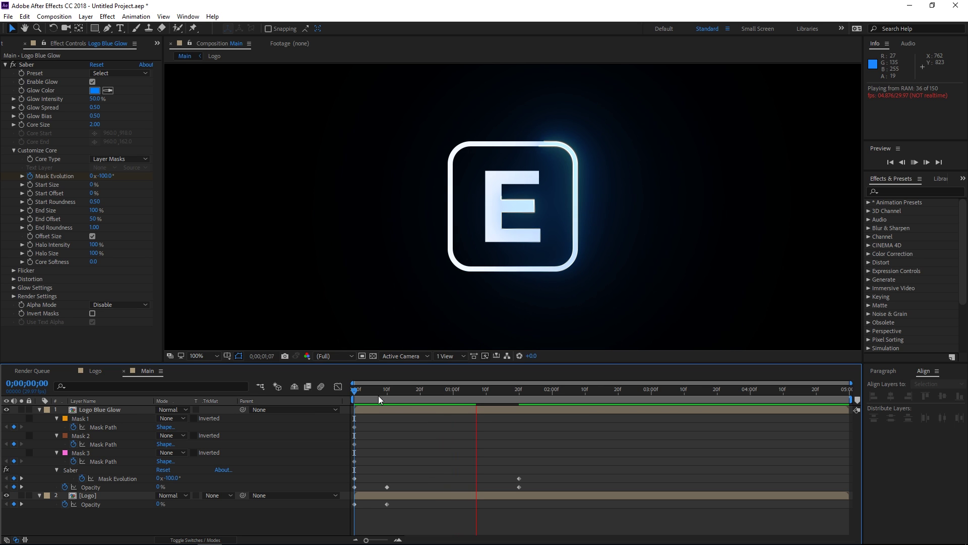
pyautogui.click(353, 389)
pyautogui.press('space')
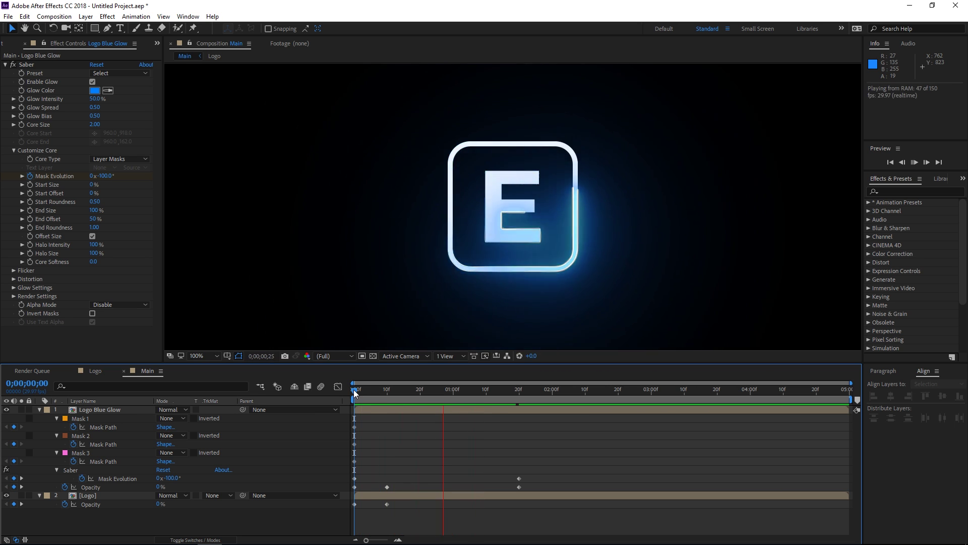
pyautogui.press('space')
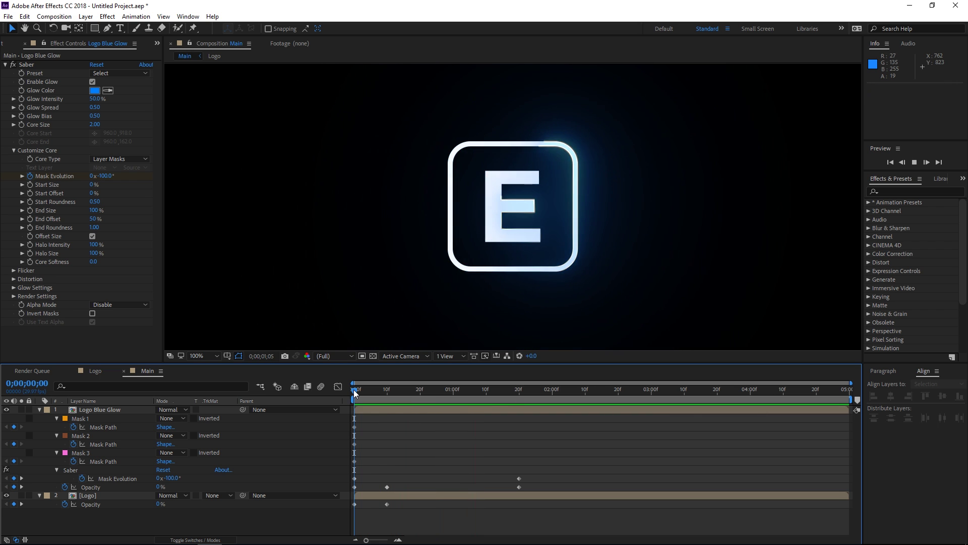
pyautogui.press('space')
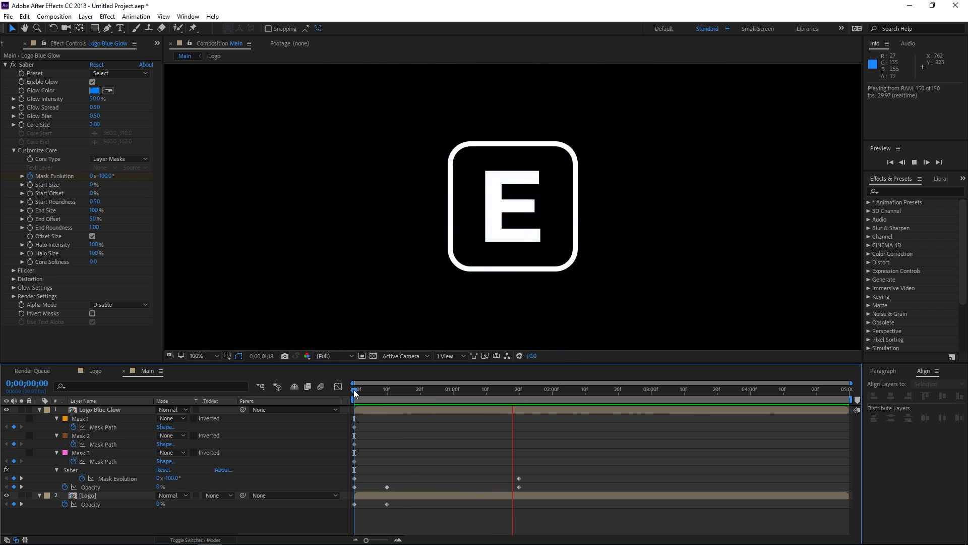
pyautogui.moveTo(353, 390); pyautogui.dragTo(497, 428)
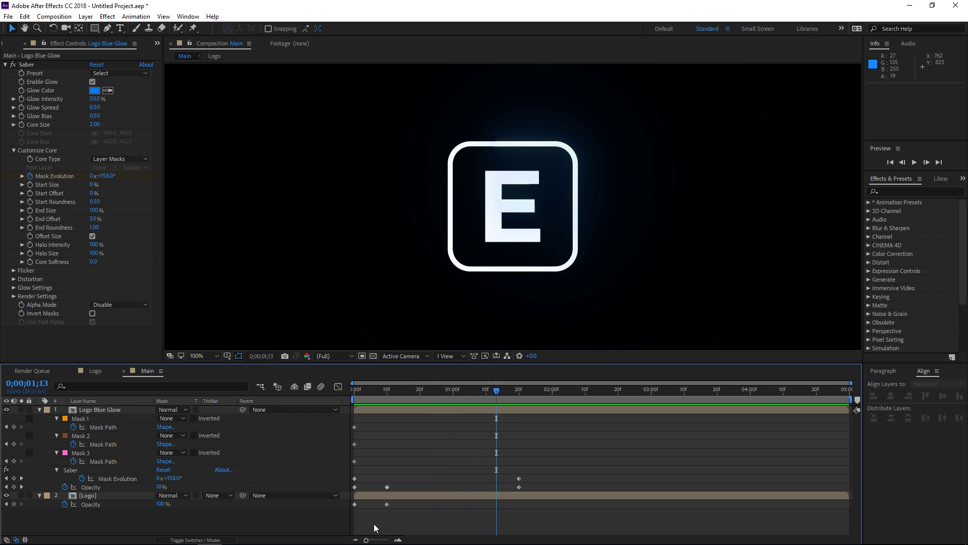
# Step: Set the Logo Blue Glow core size to 0.50 at 0;00;01;20
pyautogui.moveTo(493, 398); pyautogui.dragTo(454, 394)
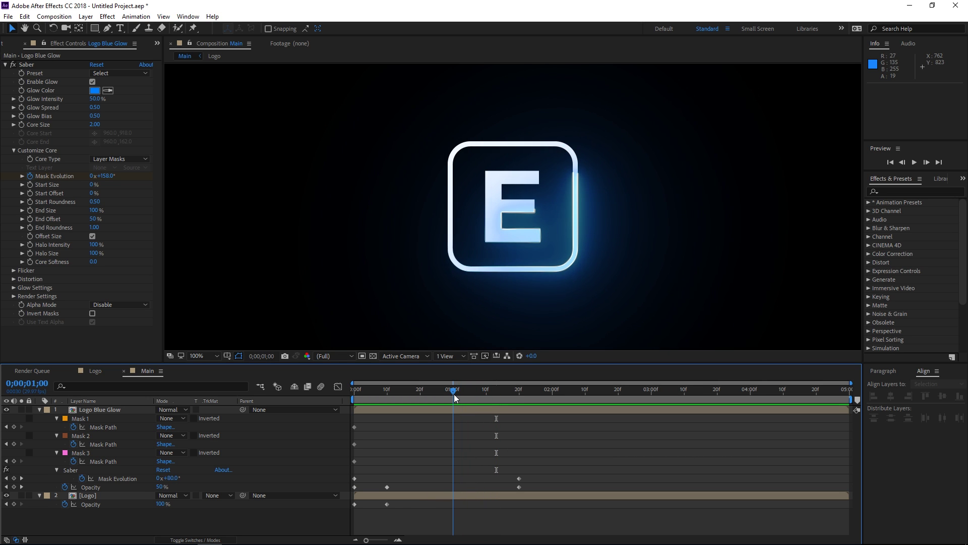
pyautogui.click(223, 222)
pyautogui.click(518, 393)
pyautogui.click(522, 413)
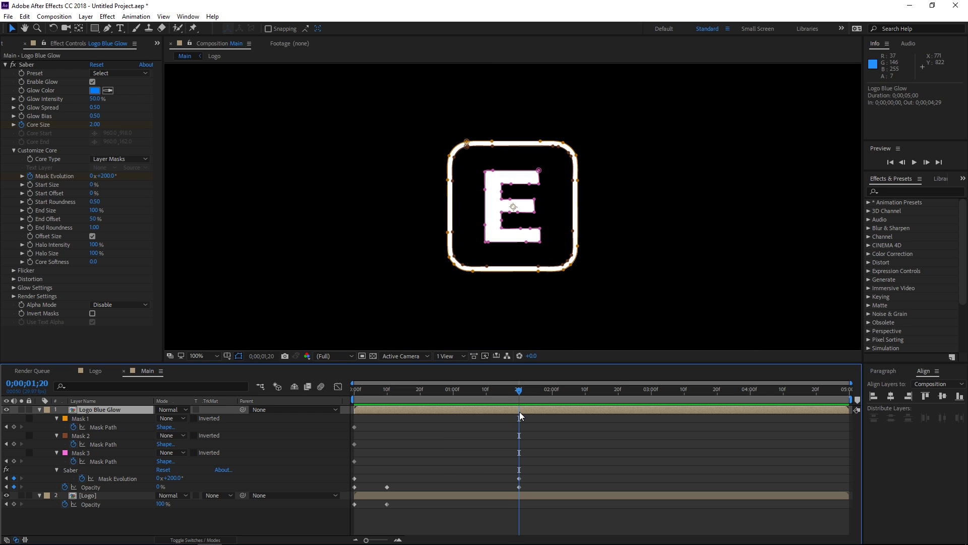
pyautogui.click(153, 180)
pyautogui.click(96, 124)
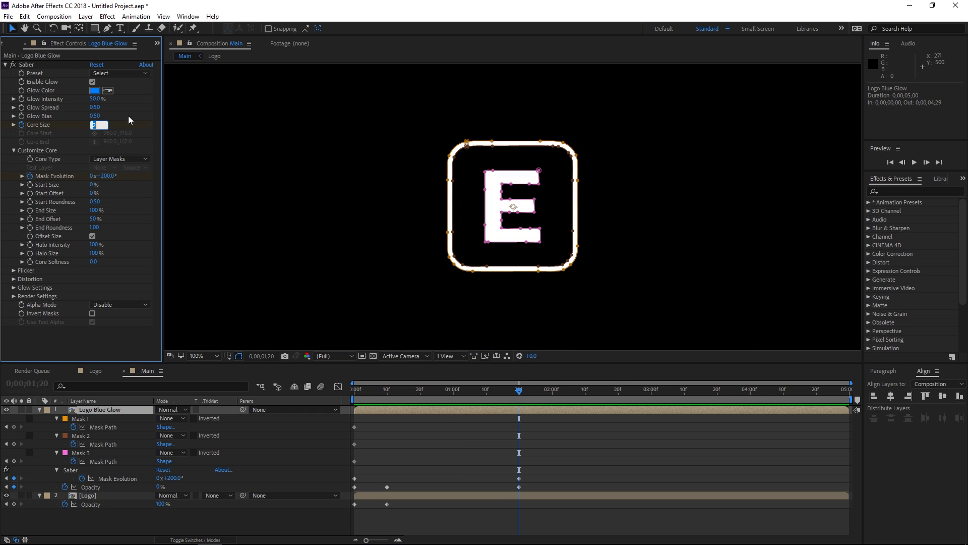
pyautogui.write('0.5')
pyautogui.press('Return')
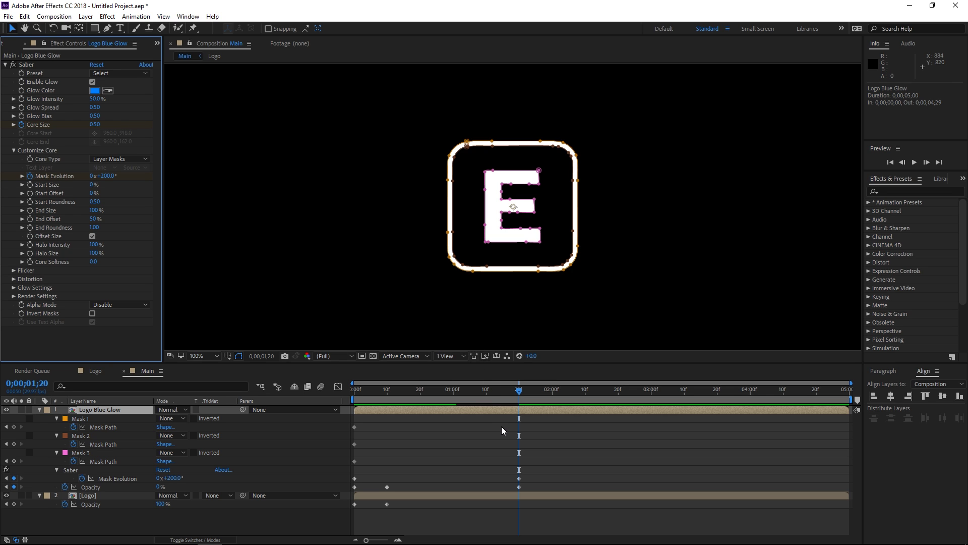
# Step: Show and select both Core Size keyframes, then preview from the first frame
pyautogui.press('u')
pyautogui.press('u')
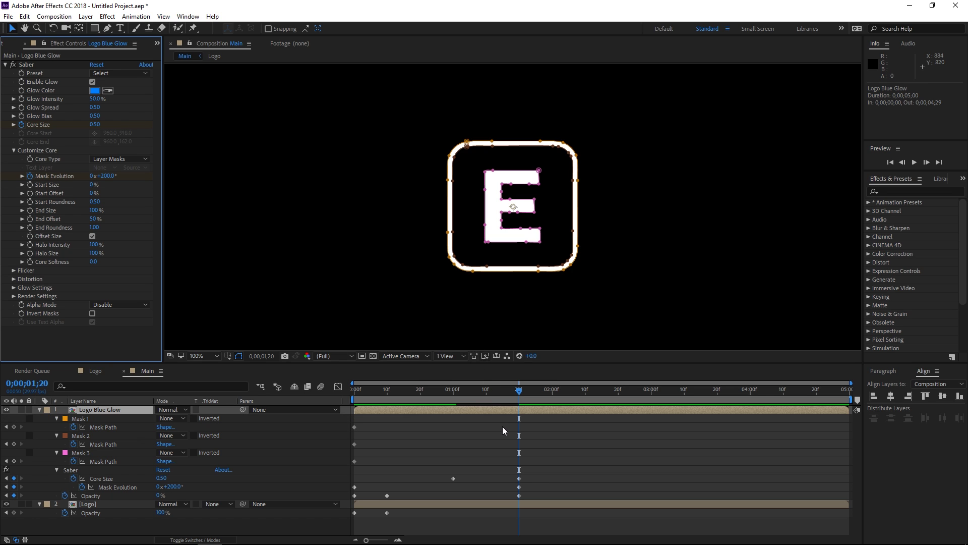
pyautogui.moveTo(432, 474); pyautogui.dragTo(537, 480)
pyautogui.click(519, 445)
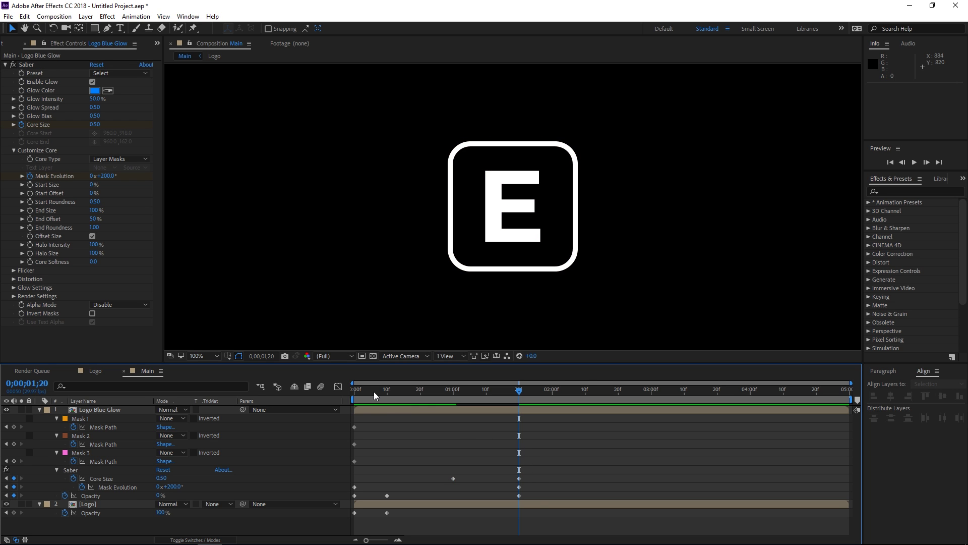
pyautogui.moveTo(372, 391); pyautogui.dragTo(356, 392)
pyautogui.press('space')
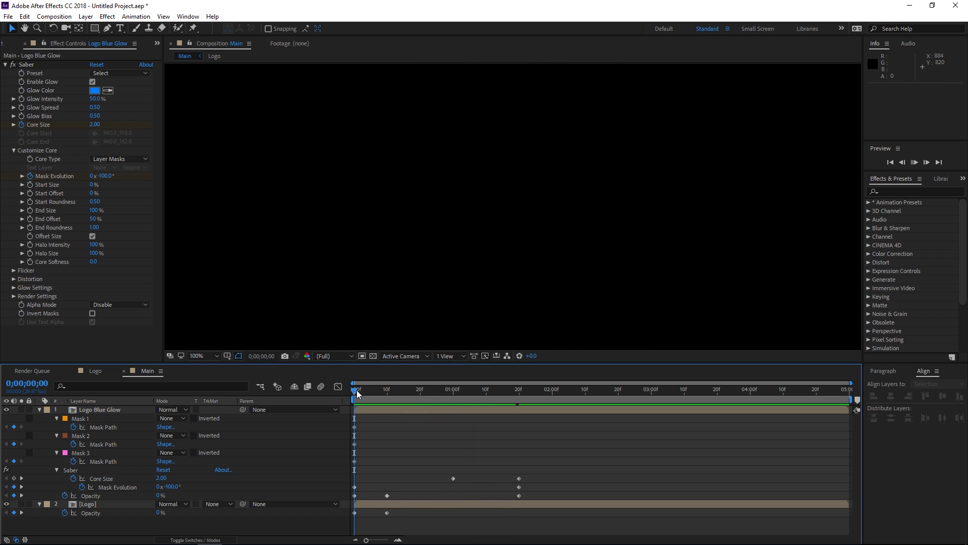
pyautogui.press('space')
pyautogui.click(204, 356)
pyautogui.click(199, 464)
pyautogui.moveTo(369, 396); pyautogui.dragTo(433, 396)
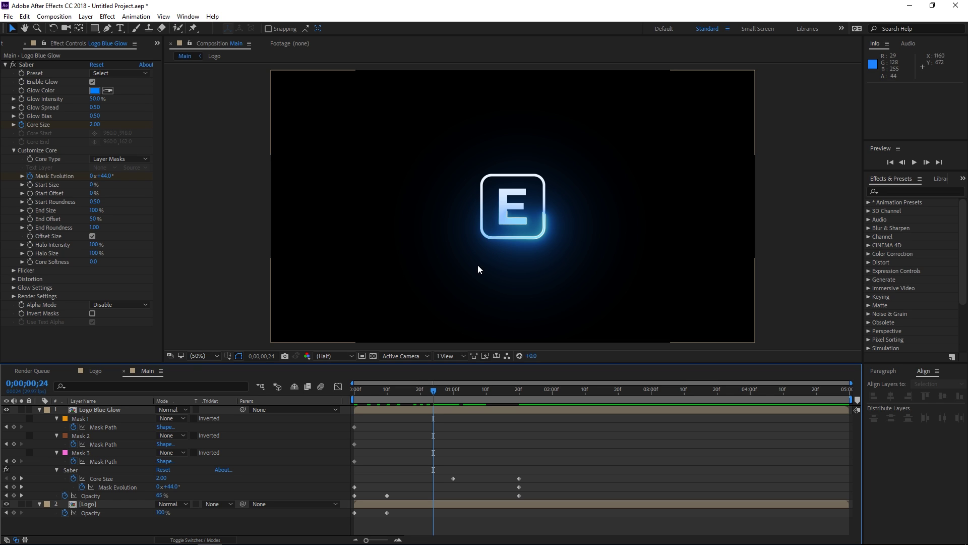
# Step: Duplicate Logo Blue Glow and change the copy's Saber glow colour to pink FF0054
pyautogui.click(110, 409)
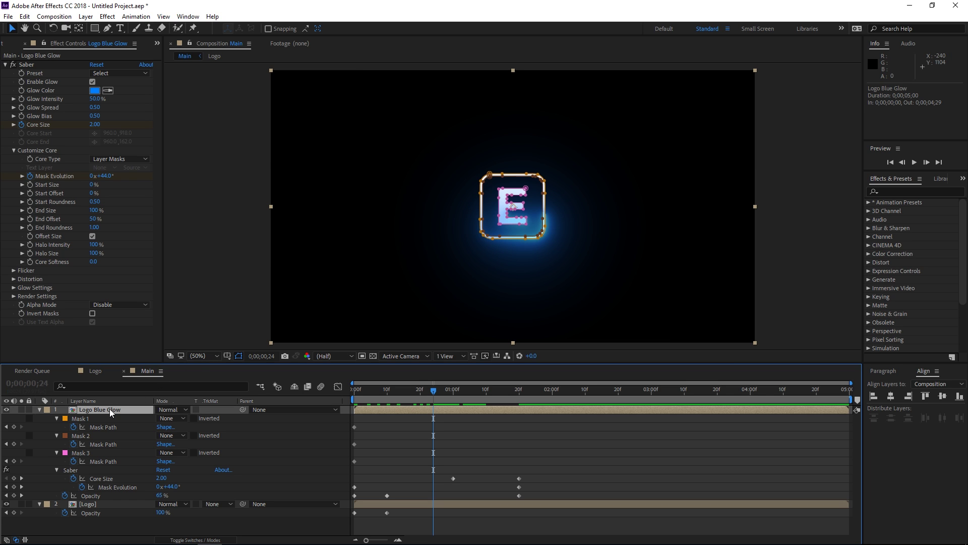
pyautogui.hotkey('ctrl', 'd')
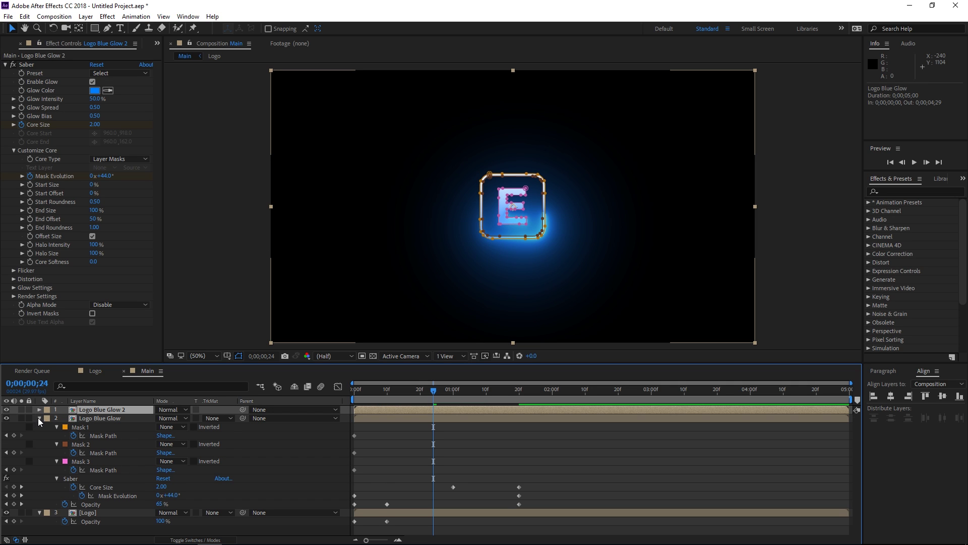
pyautogui.click(39, 418)
pyautogui.click(94, 90)
pyautogui.moveTo(185, 293); pyautogui.dragTo(197, 277)
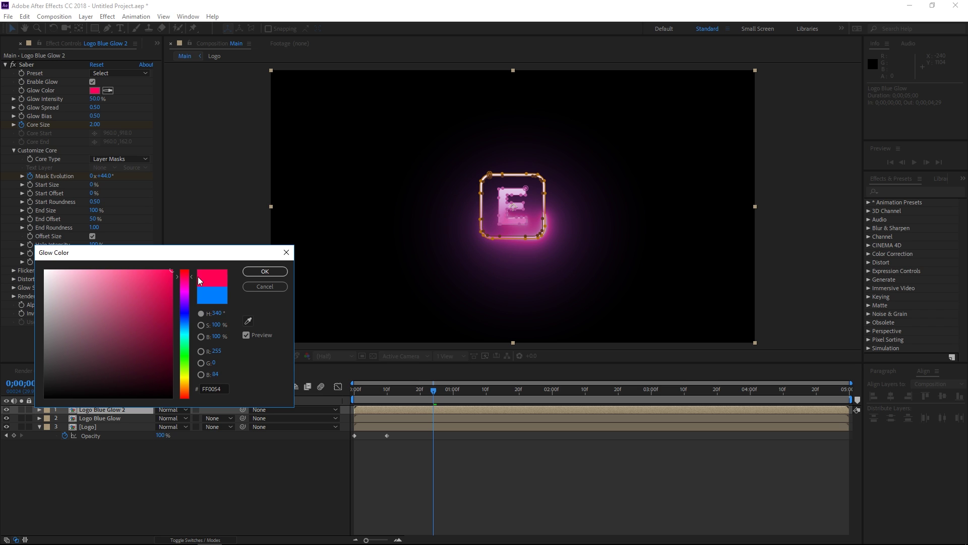
pyautogui.click(246, 275)
# Step: Rename the duplicated layer to 'Logo Red Glow'
pyautogui.rightClick(126, 409)
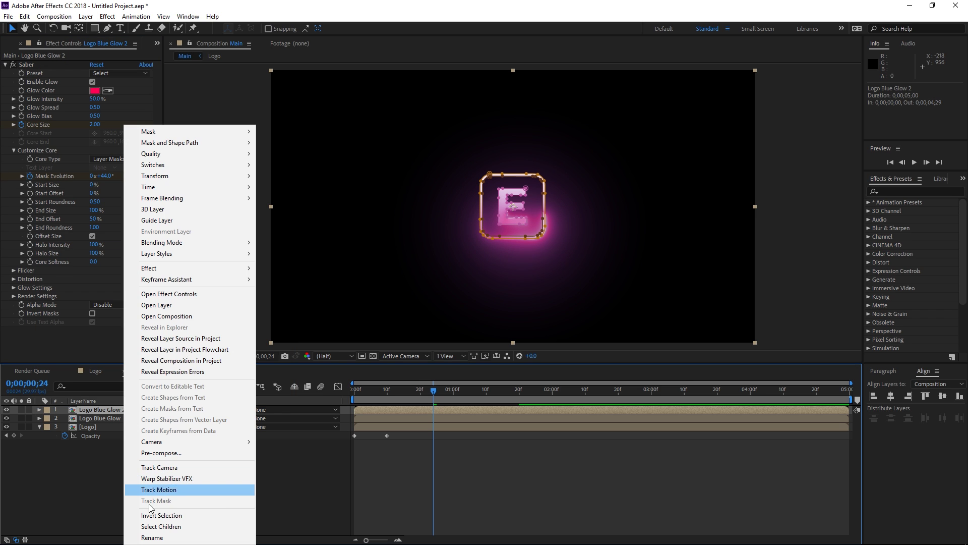
pyautogui.click(149, 537)
pyautogui.click(128, 410)
pyautogui.press('BackSpace')
pyautogui.press('BackSpace')
pyautogui.doubleClick(100, 410)
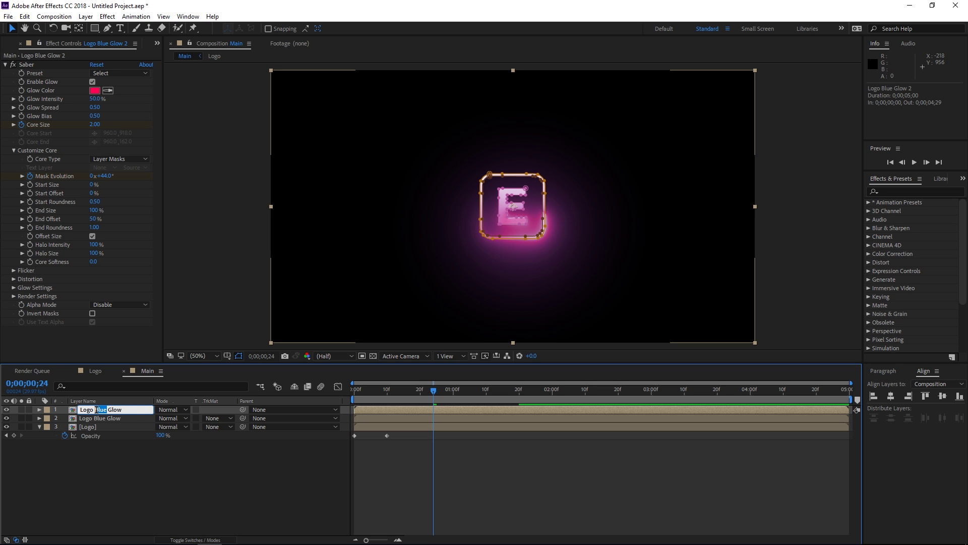
pyautogui.write('Red')
pyautogui.click(130, 456)
pyautogui.click(117, 410)
# Step: Swap Logo Red Glow's Mask Evolution keyframes so 200° is at frame 0 and -100° at 1;20, then preview
pyautogui.moveTo(412, 392); pyautogui.dragTo(397, 392)
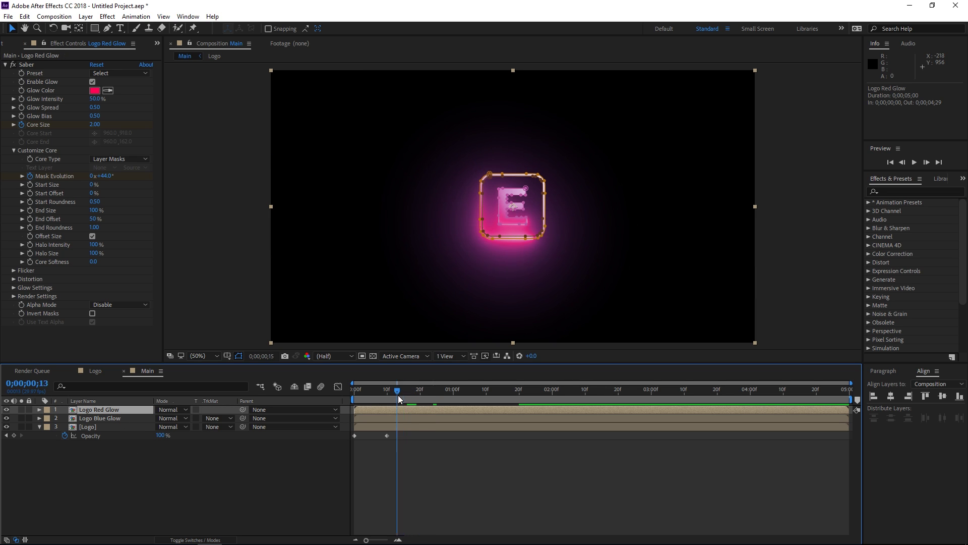
pyautogui.click(479, 485)
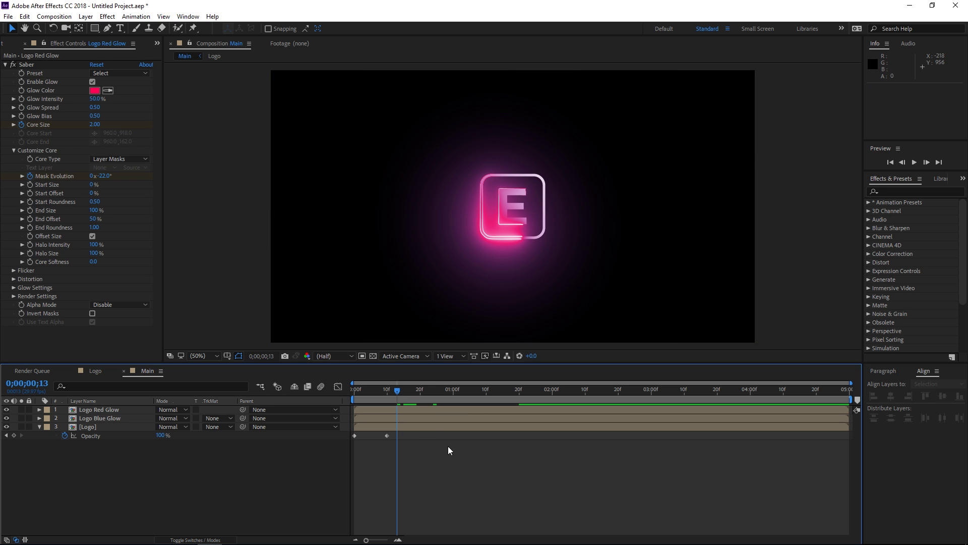
pyautogui.click(408, 407)
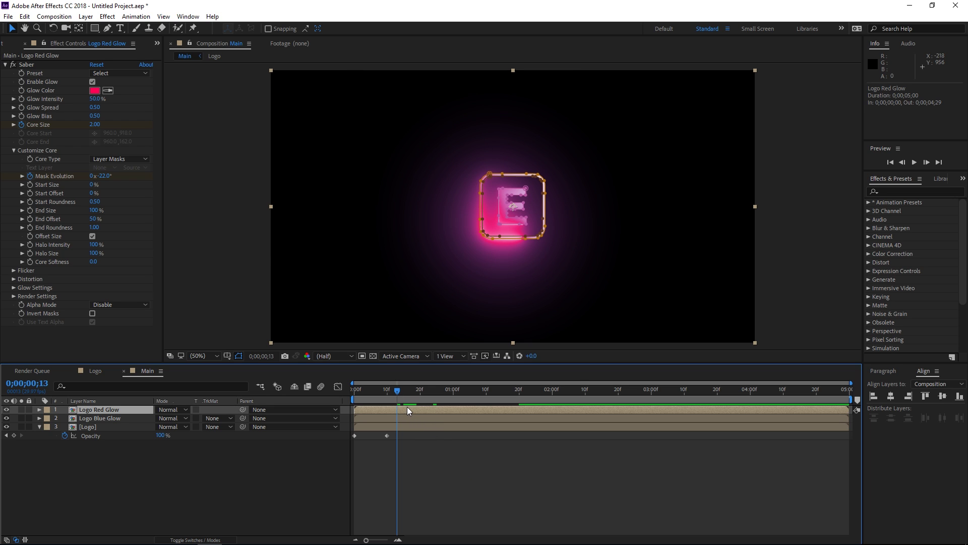
pyautogui.press('u')
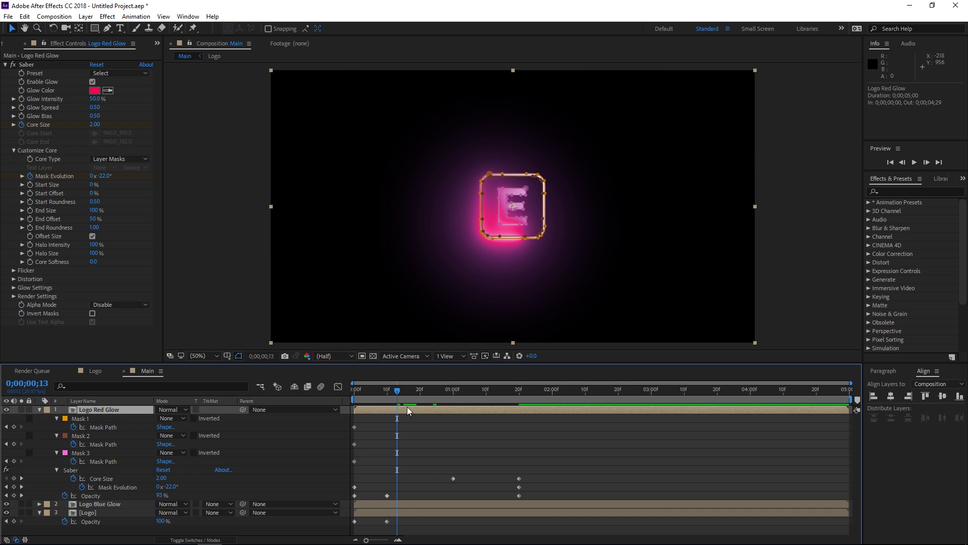
pyautogui.click(355, 486)
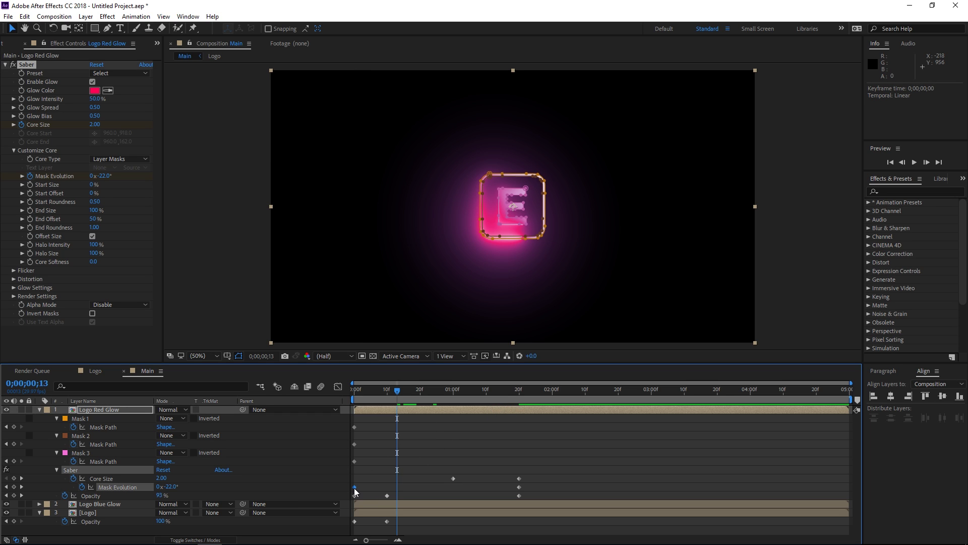
pyautogui.moveTo(355, 487); pyautogui.dragTo(434, 487)
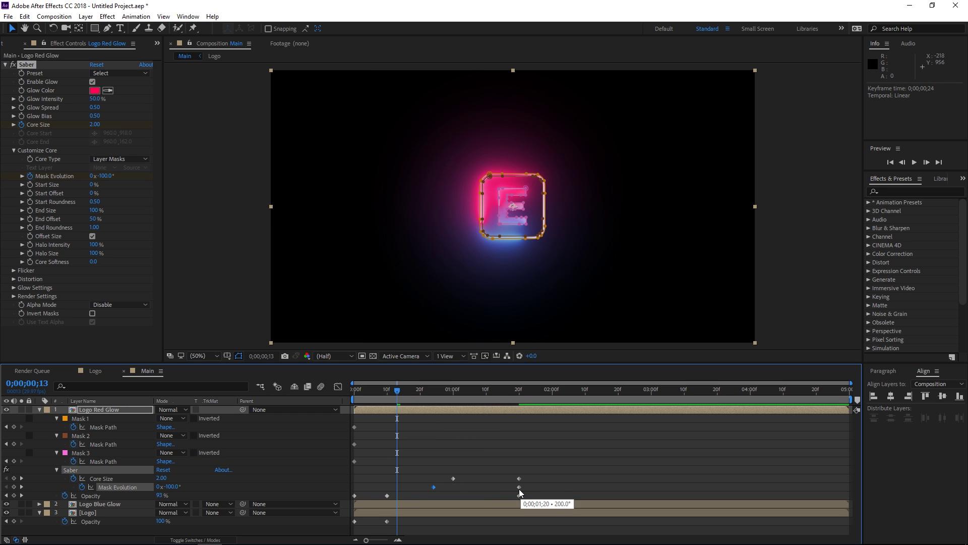
pyautogui.moveTo(519, 487); pyautogui.dragTo(353, 487)
pyautogui.moveTo(434, 488); pyautogui.dragTo(519, 495)
pyautogui.moveTo(365, 404); pyautogui.dragTo(346, 400)
pyautogui.press('space')
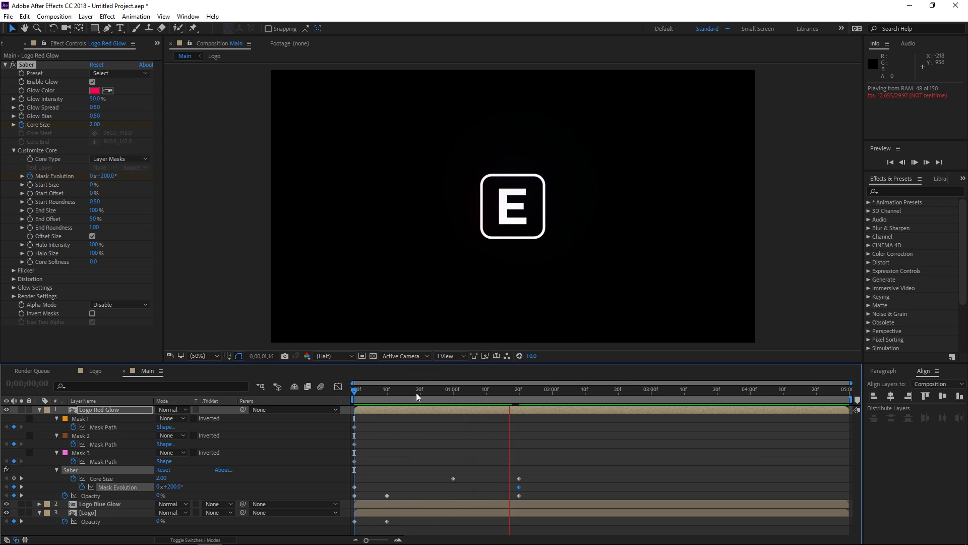
# Step: Apply Easy Ease (F9) to the Mask Evolution keyframes on both the blue and red glow layers
pyautogui.click(417, 392)
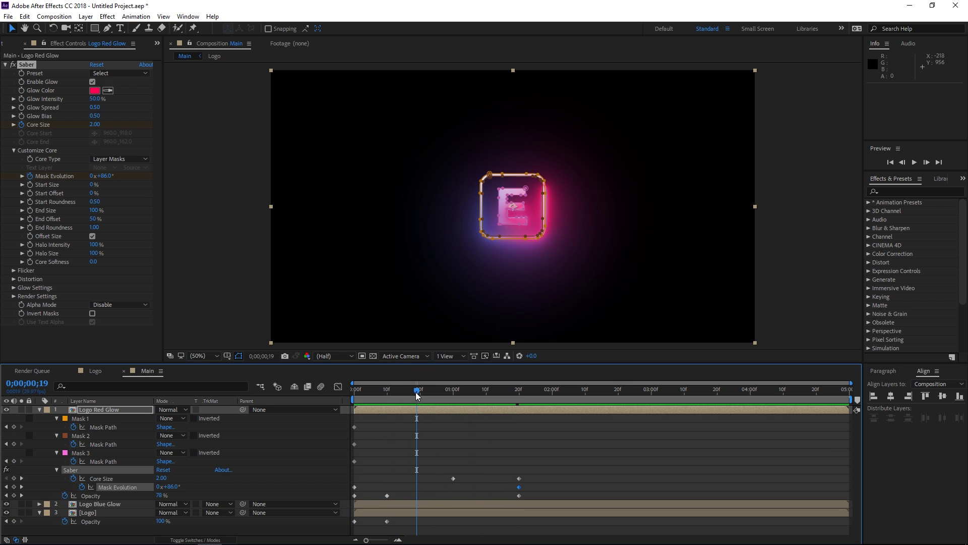
pyautogui.click(123, 502)
pyautogui.press('m')
pyautogui.scroll(-1, 426, 452)
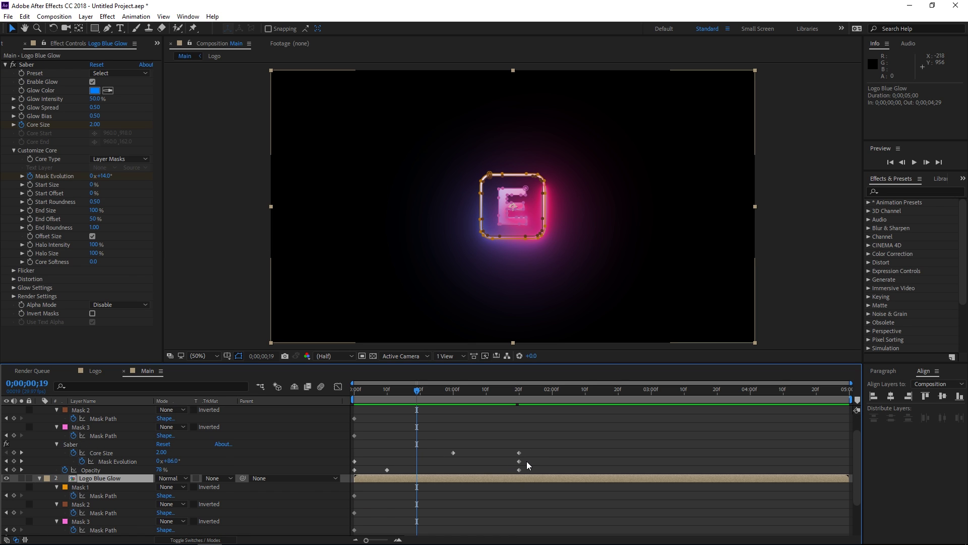
pyautogui.moveTo(529, 460); pyautogui.dragTo(349, 461)
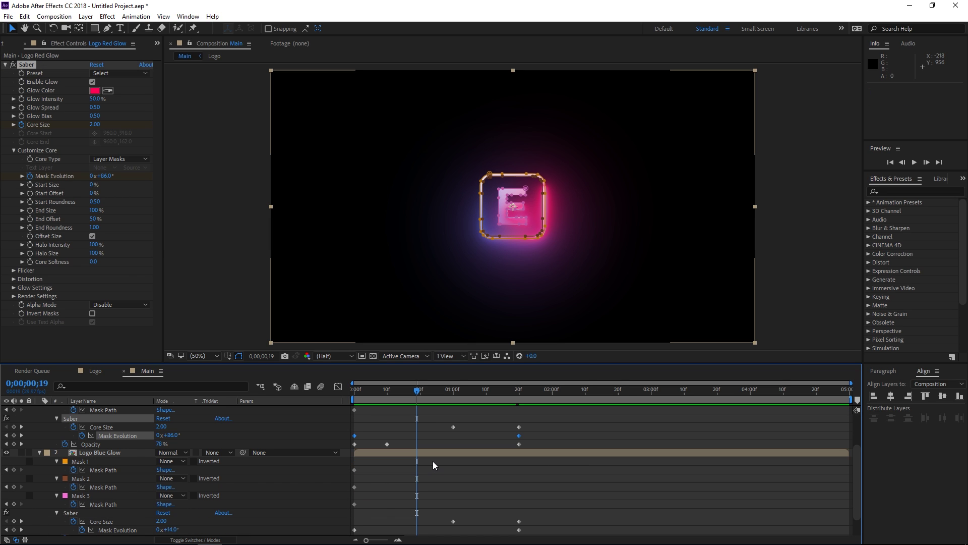
pyautogui.scroll(-1, 535, 509)
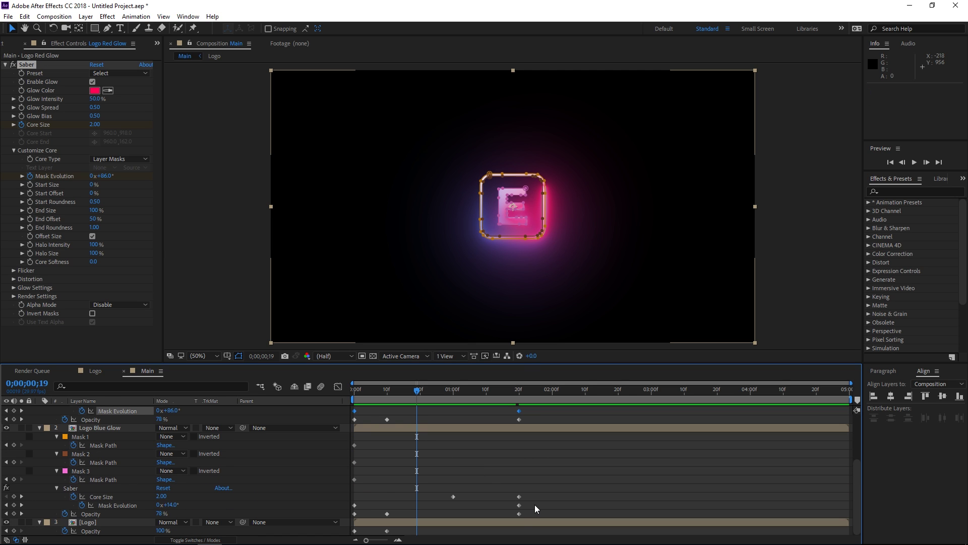
pyautogui.moveTo(535, 505); pyautogui.dragTo(488, 503)
pyautogui.moveTo(397, 502); pyautogui.dragTo(348, 506)
pyautogui.press('F9')
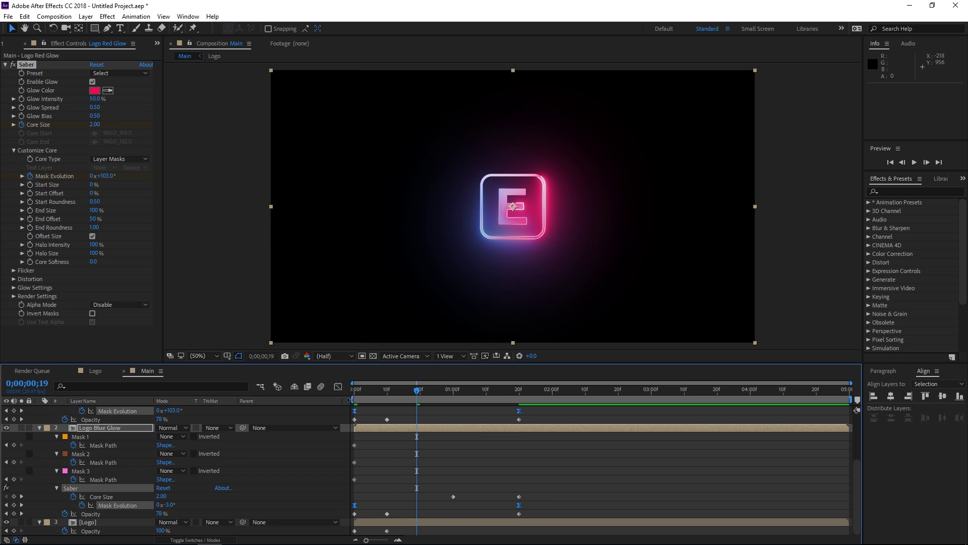
# Step: In the Graph Editor, stretch a Mask Evolution keyframe's influence to roughly 88%, then preview from frame 0
pyautogui.click(338, 387)
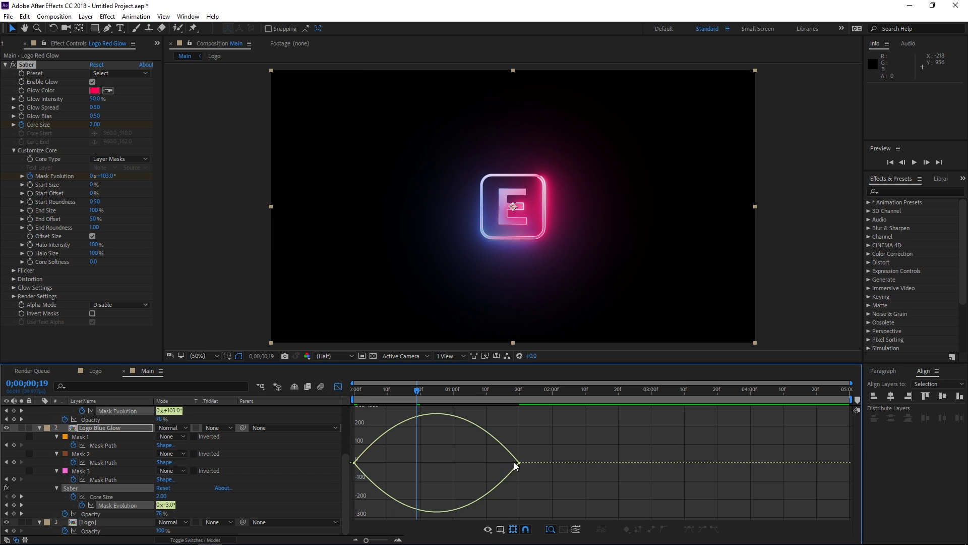
pyautogui.click(517, 463)
pyautogui.moveTo(492, 463); pyautogui.dragTo(447, 476)
pyautogui.click(356, 392)
pyautogui.press('space')
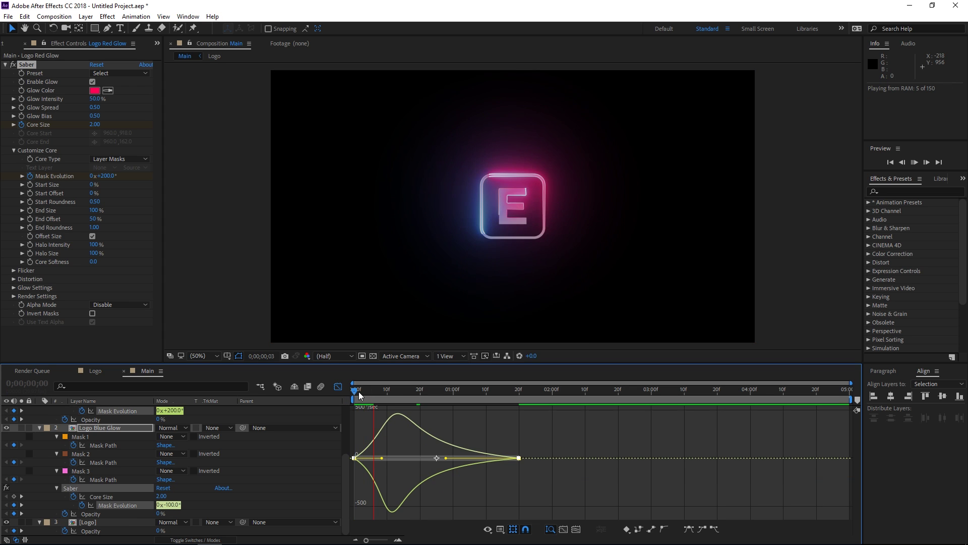